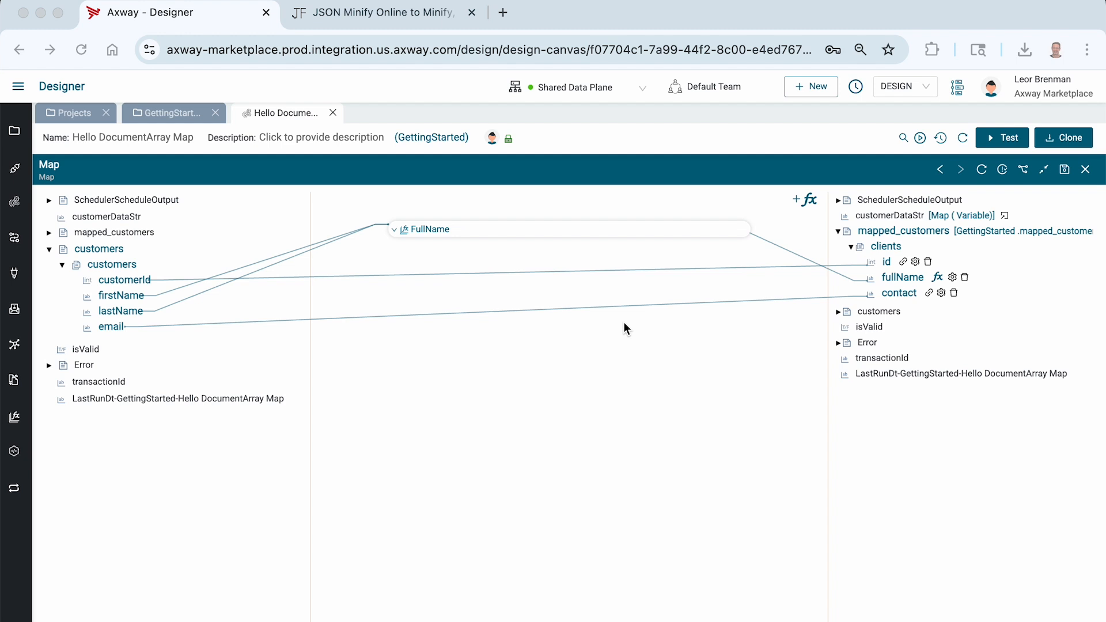
Launch a test run of the Hello DocumentArray Map integration from the Map step editor.
left_click(1002, 141)
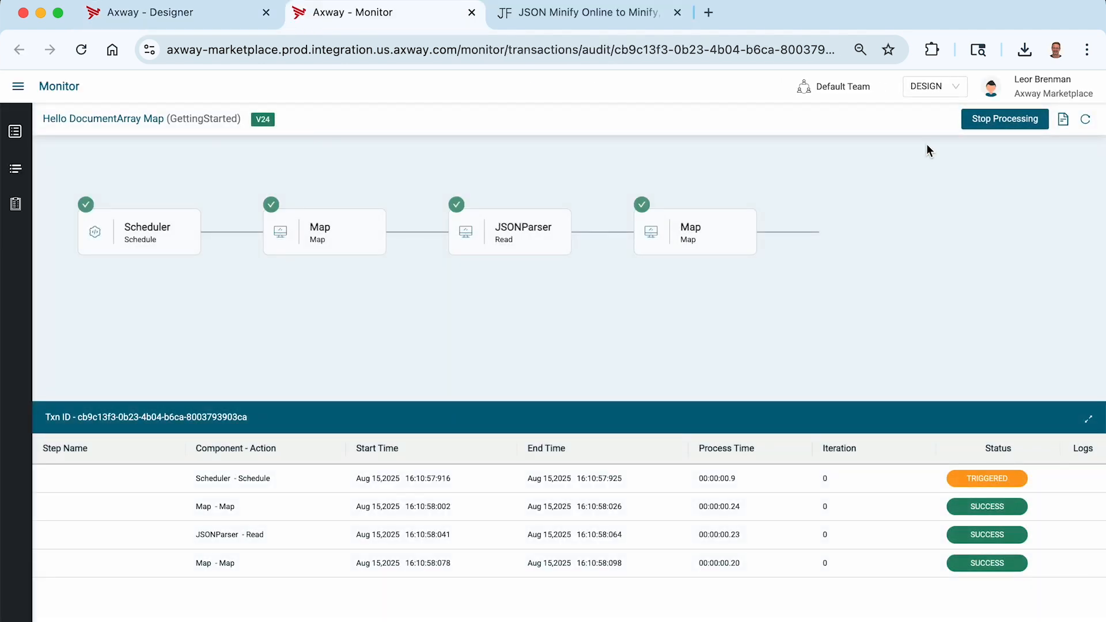
Open the final Map step's data and expand input customers 0 and 1.
left_click(310, 564)
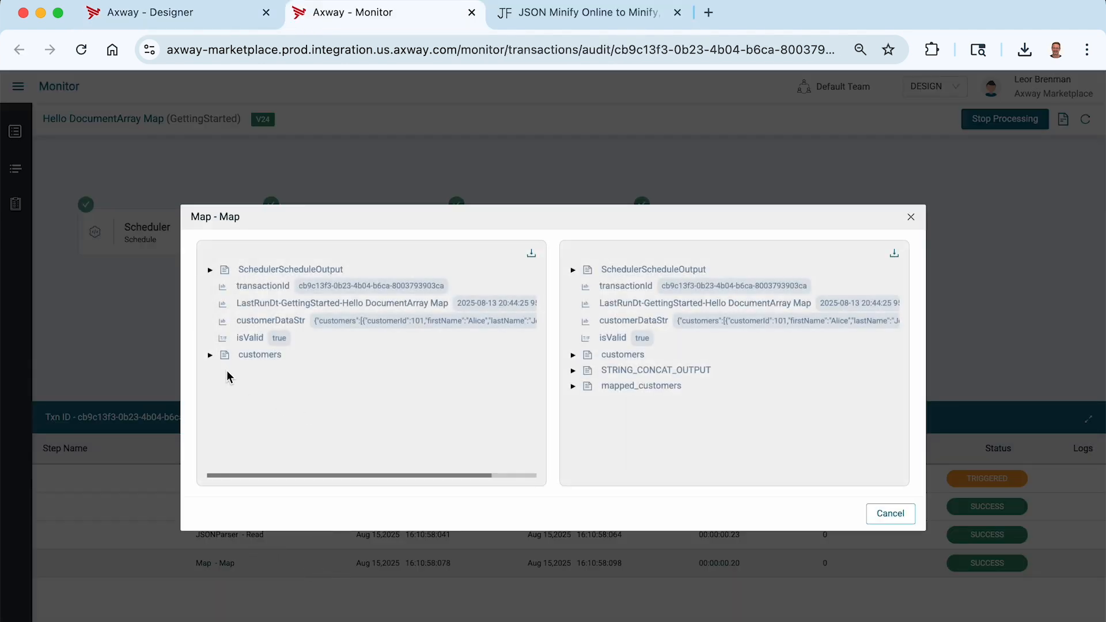
left_click(210, 355)
left_click(223, 370)
left_click(236, 386)
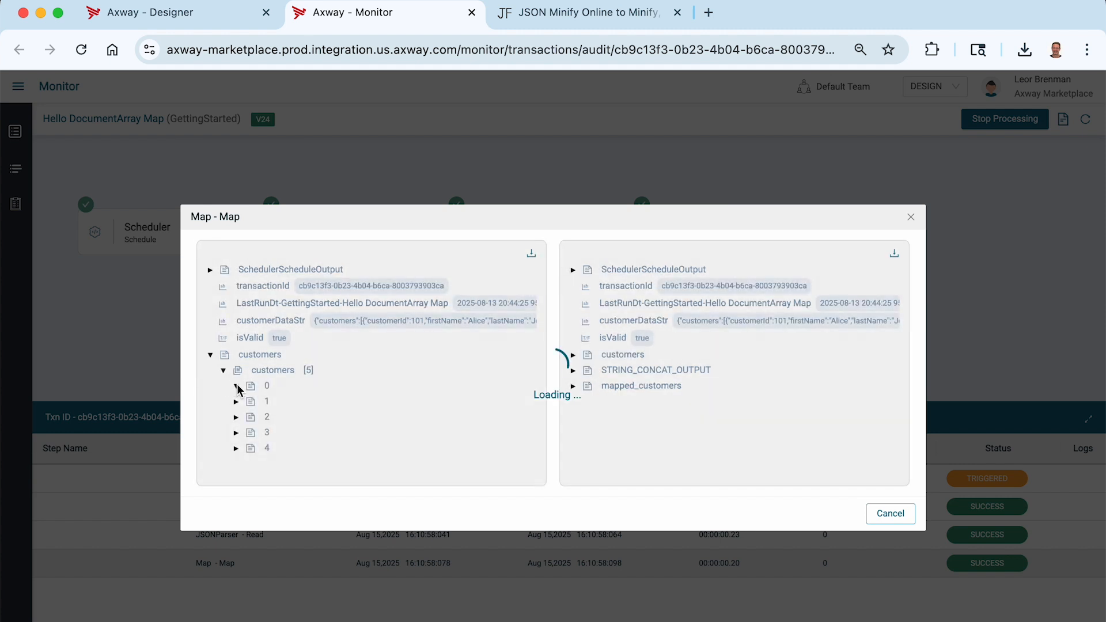
scroll(280, 391, "down", 2)
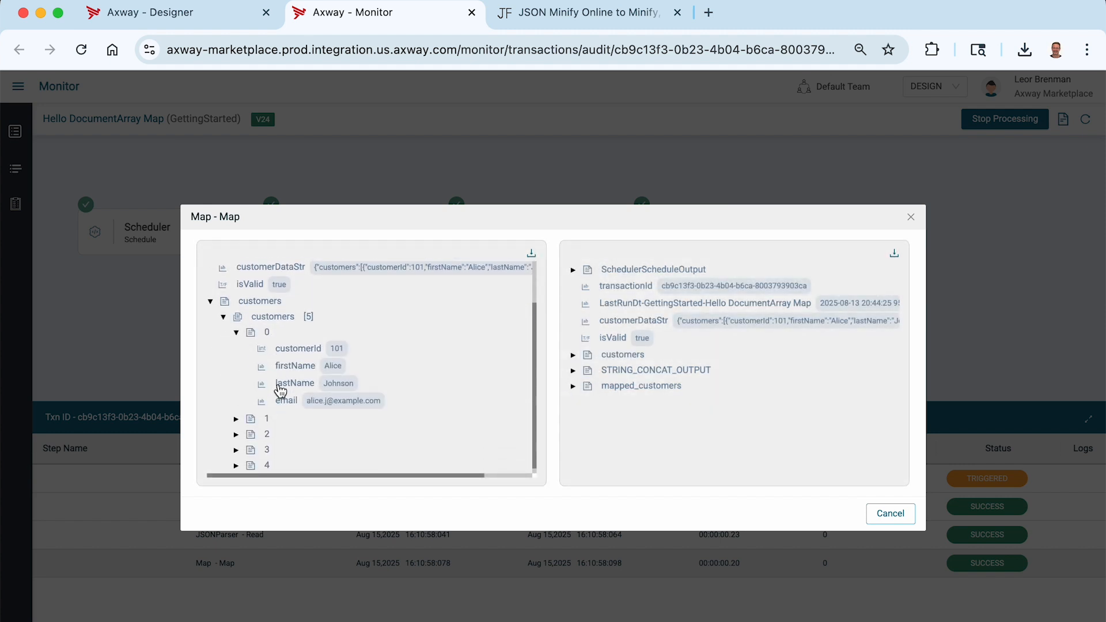
left_click(235, 420)
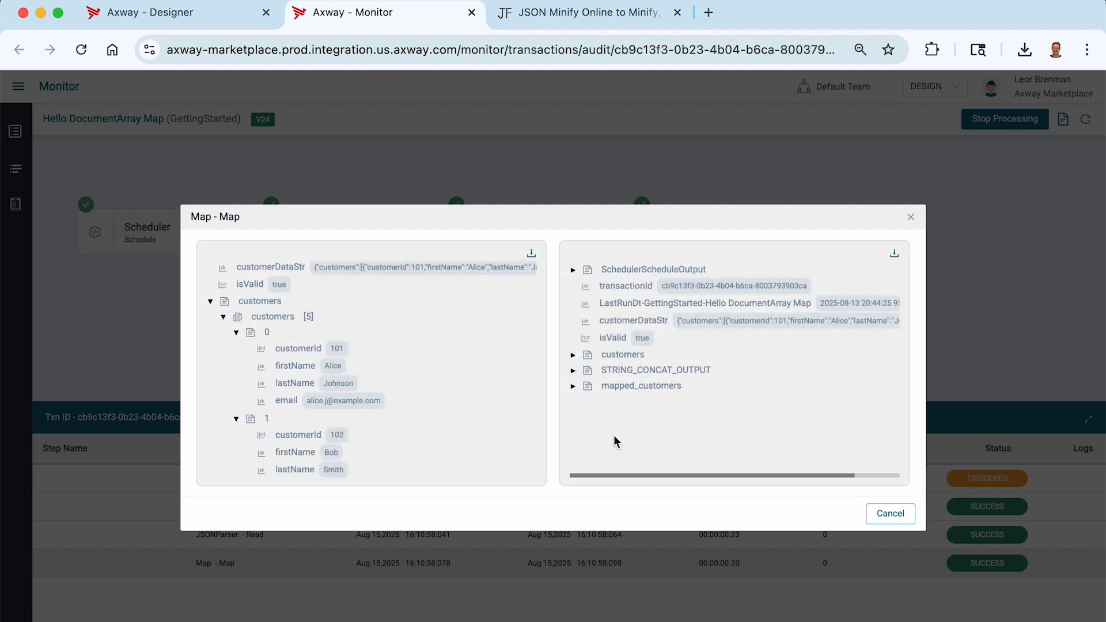
Expand mapped_customers > clients > 0 to view client 101's fullName, id and contact.
left_click(574, 387)
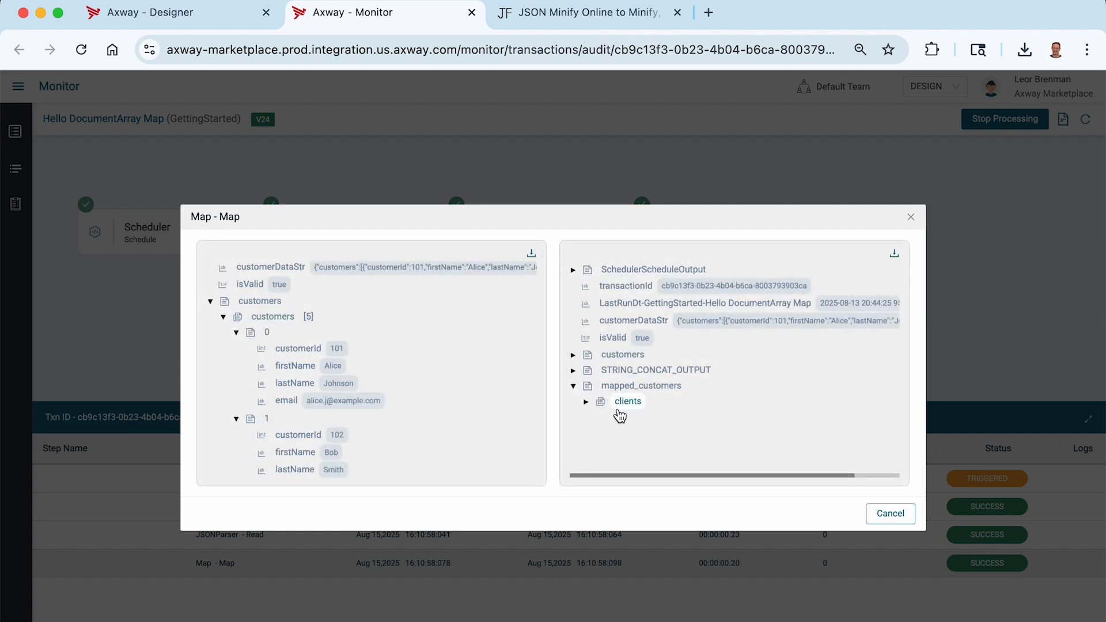
left_click(586, 402)
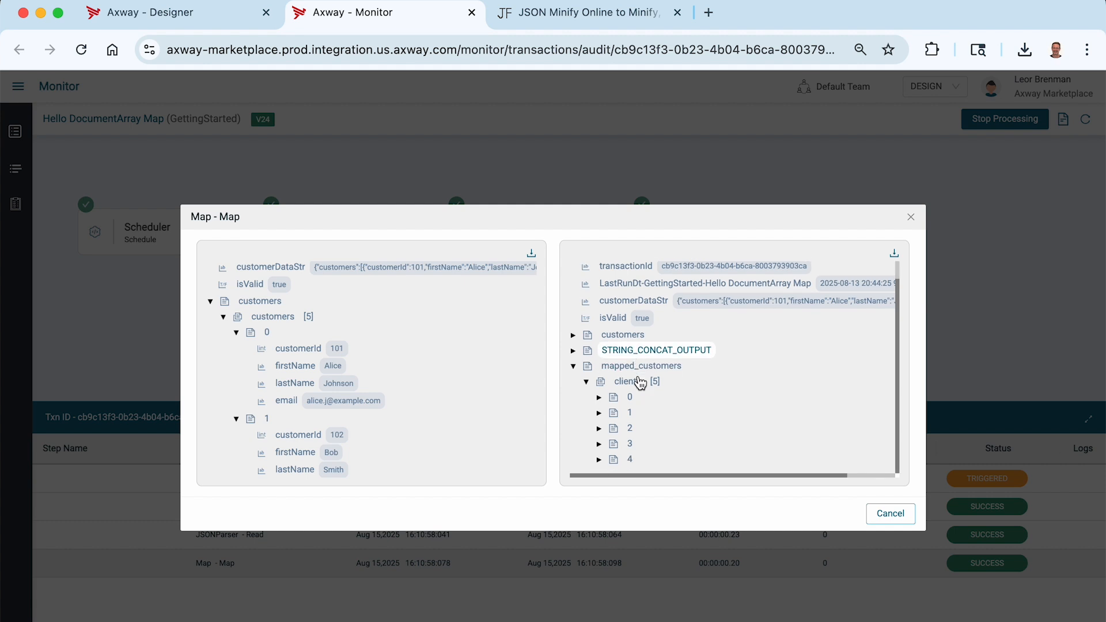
left_click(599, 403)
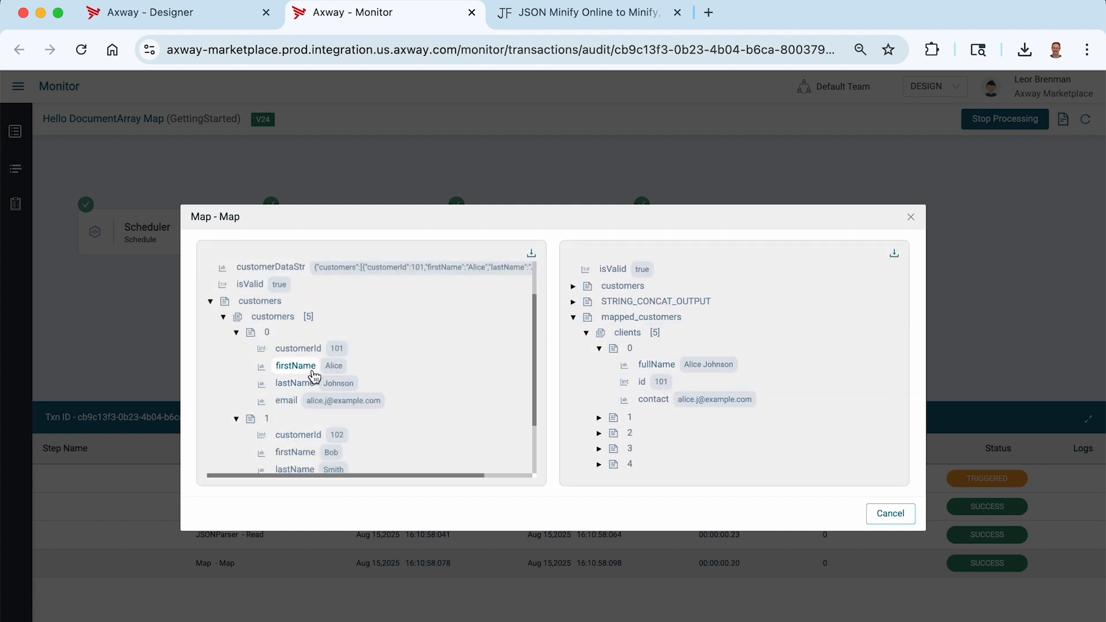
scroll(609, 393, "down", 1)
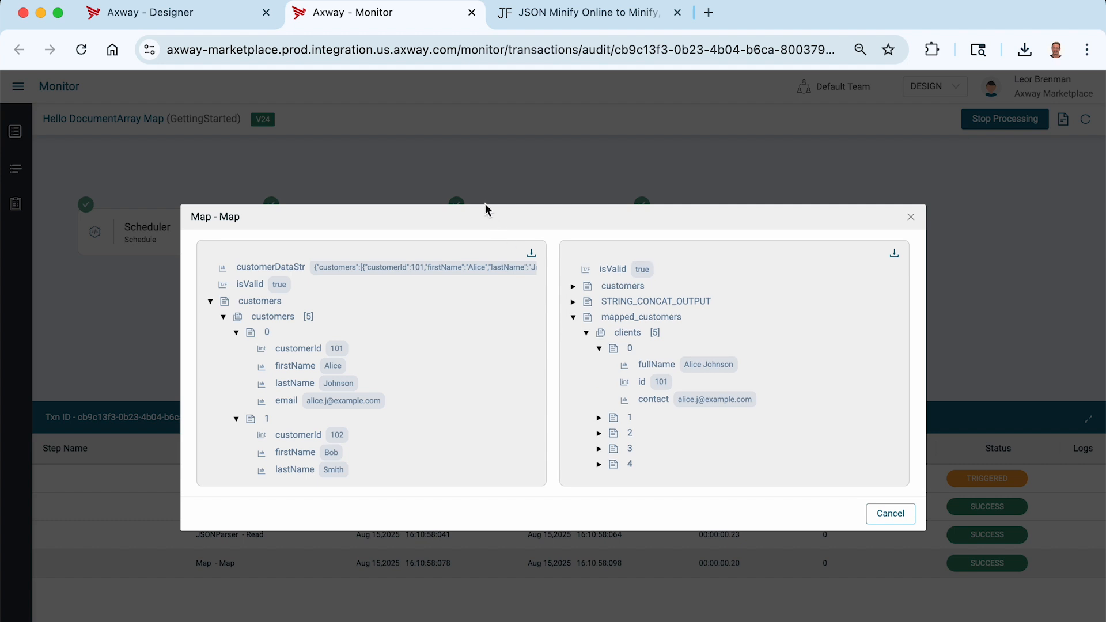
left_click(471, 14)
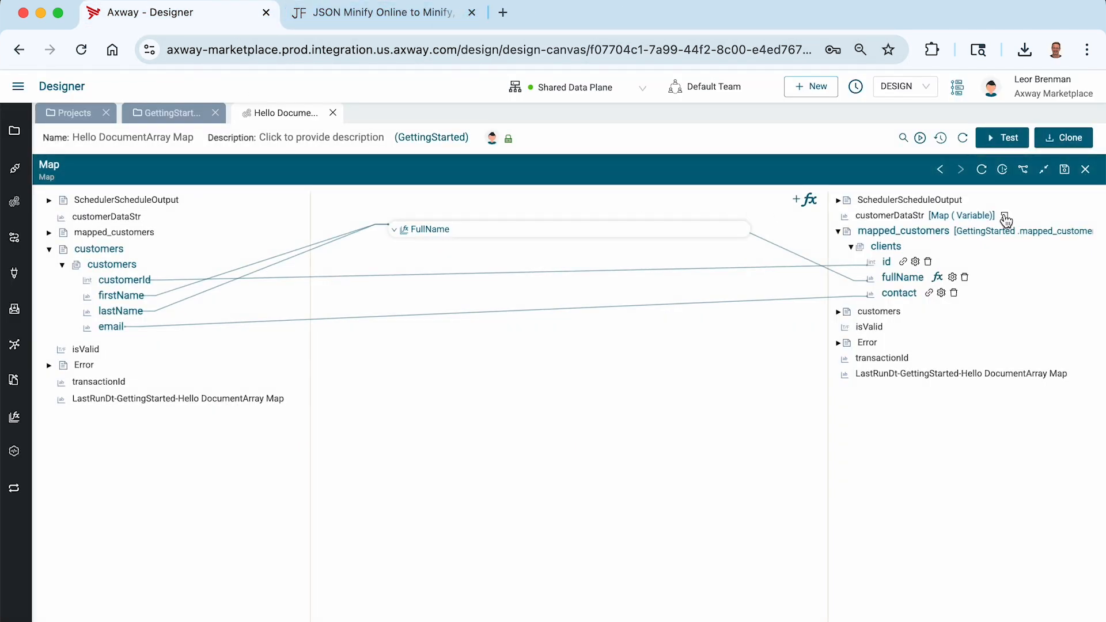
left_click(1044, 171)
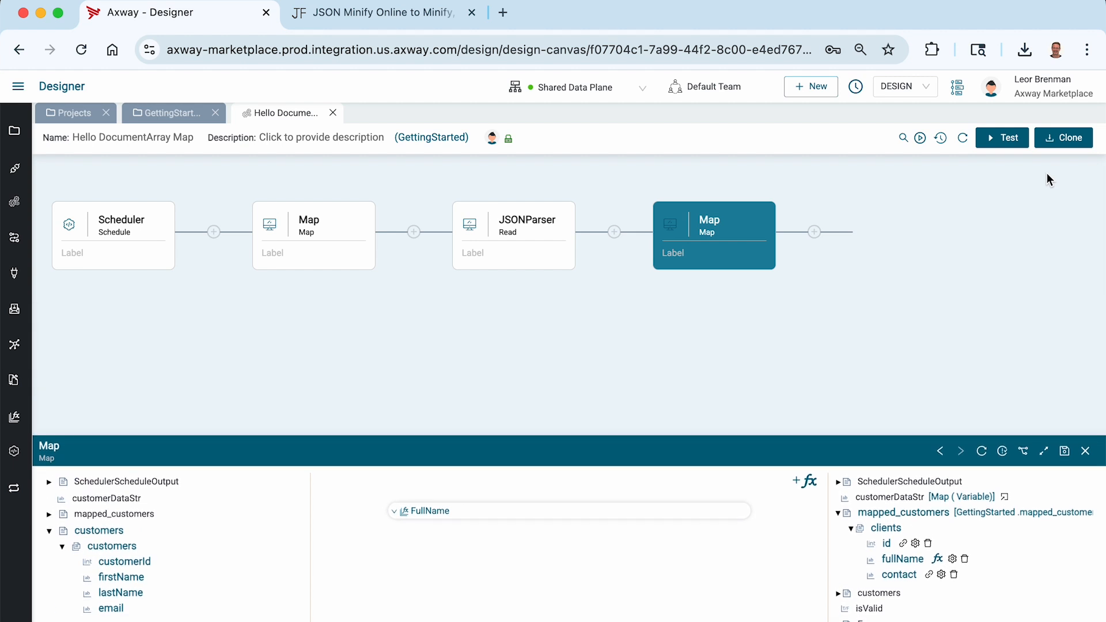
left_click(1044, 452)
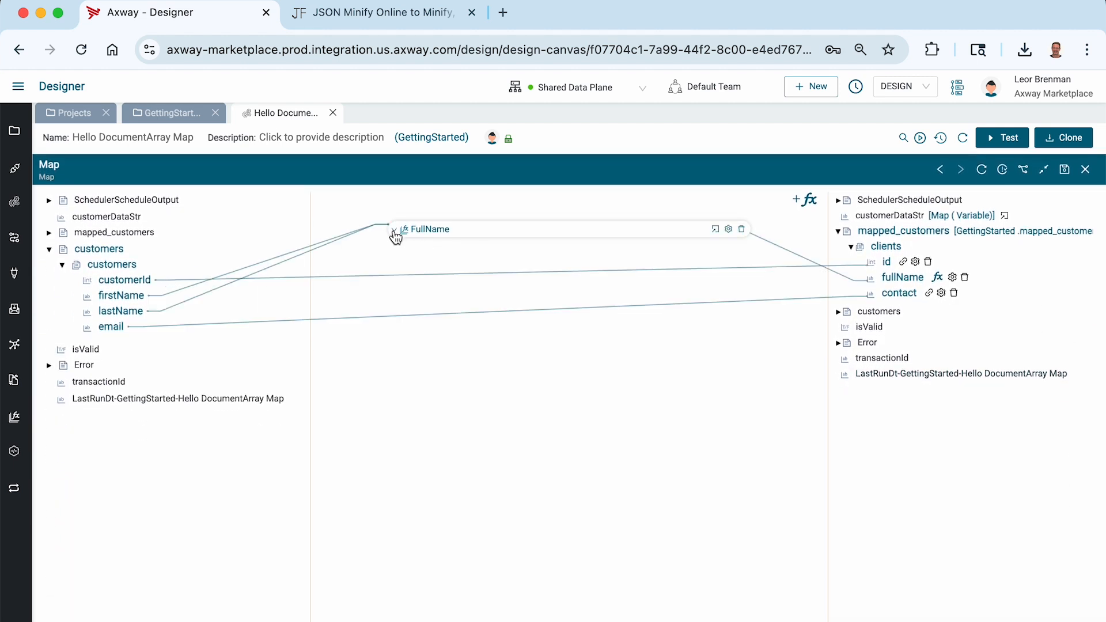
left_click(394, 230)
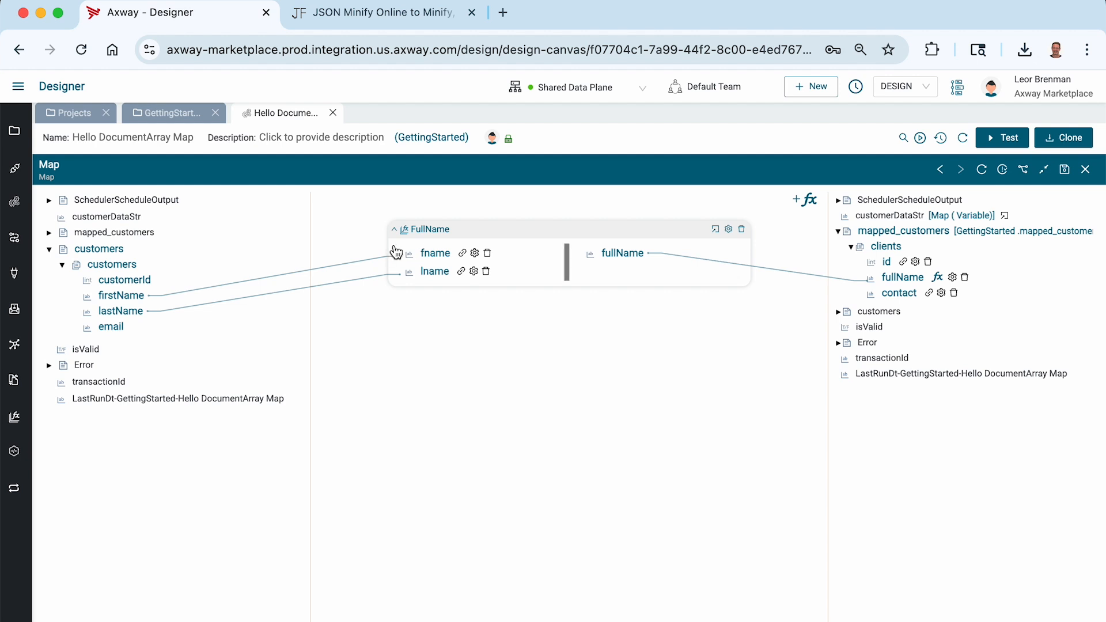
left_click(395, 230)
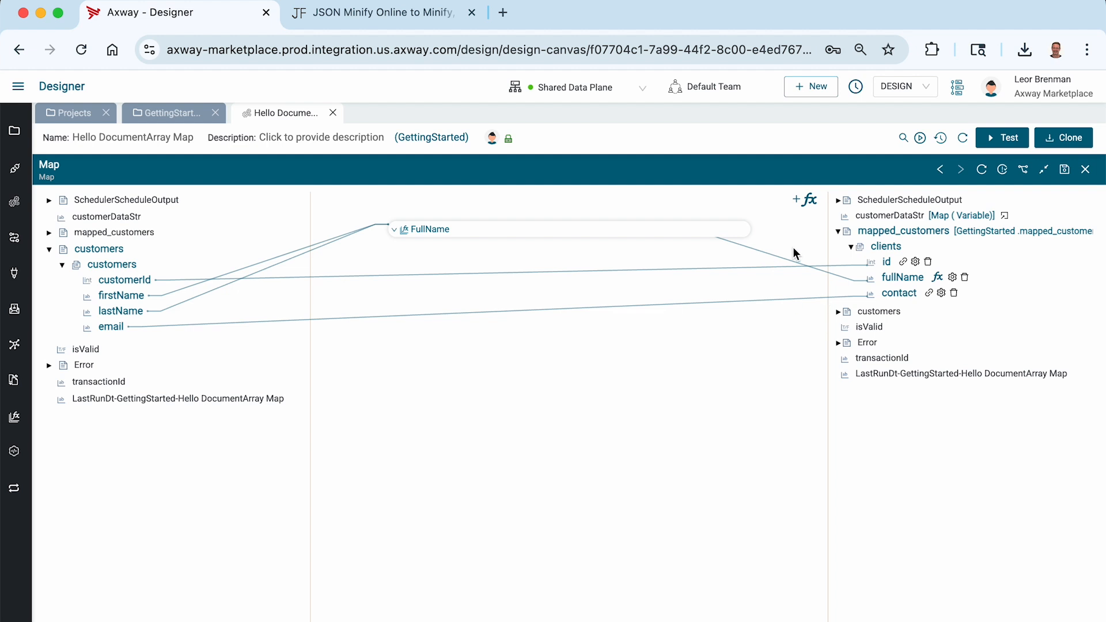
key("super+Tab")
key("super+Tab")
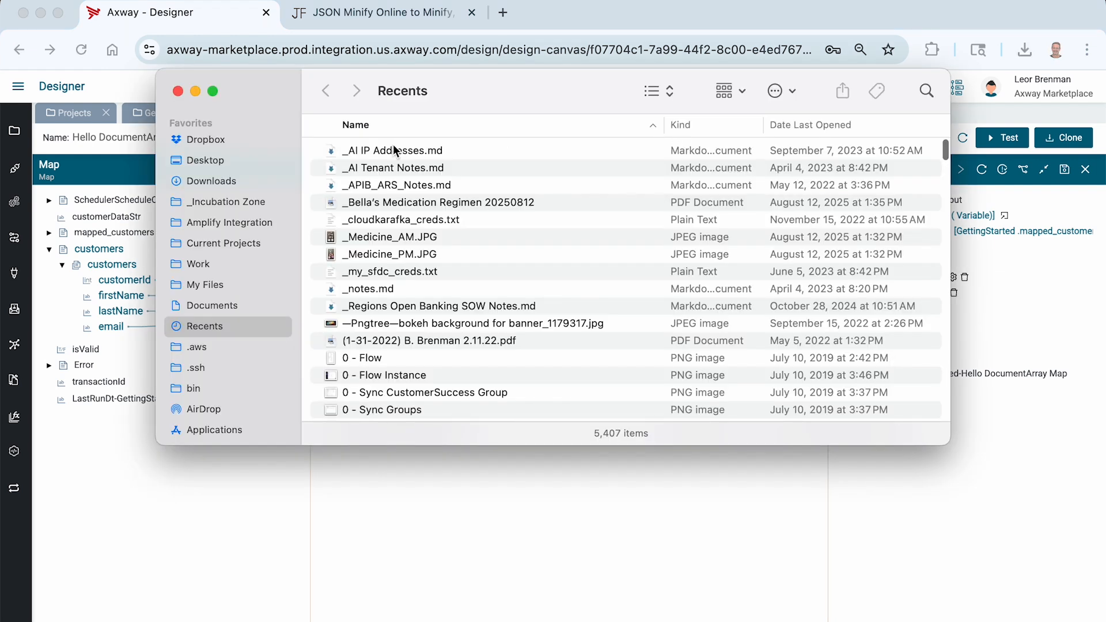
Open the Desktop's DocumentArrayMapping folder and select customers_orders.json.
left_click(207, 159)
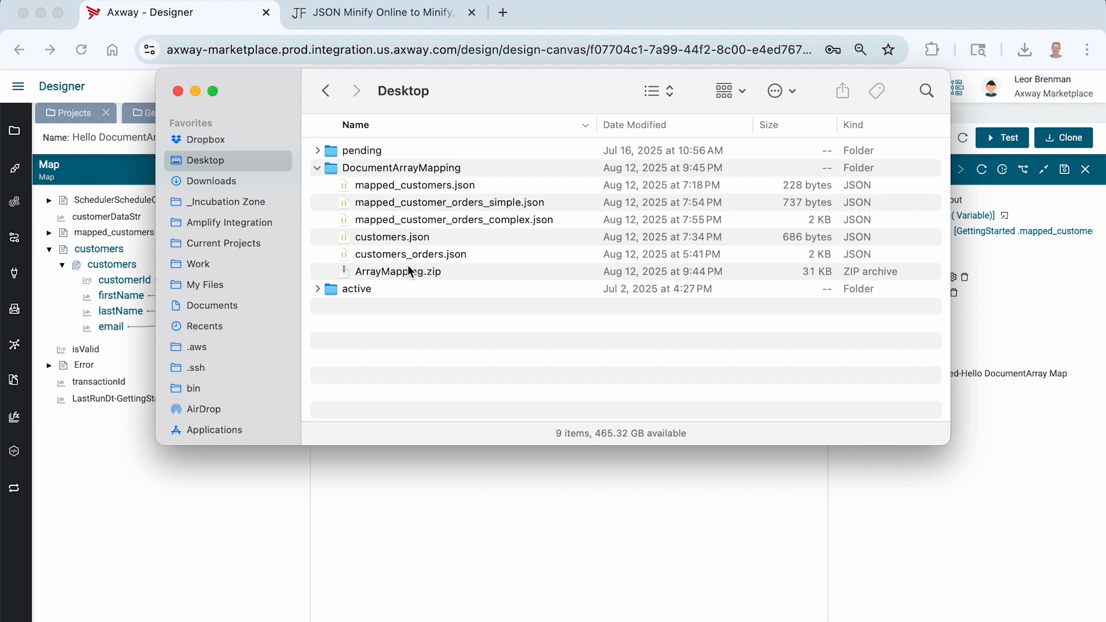
left_click(395, 255)
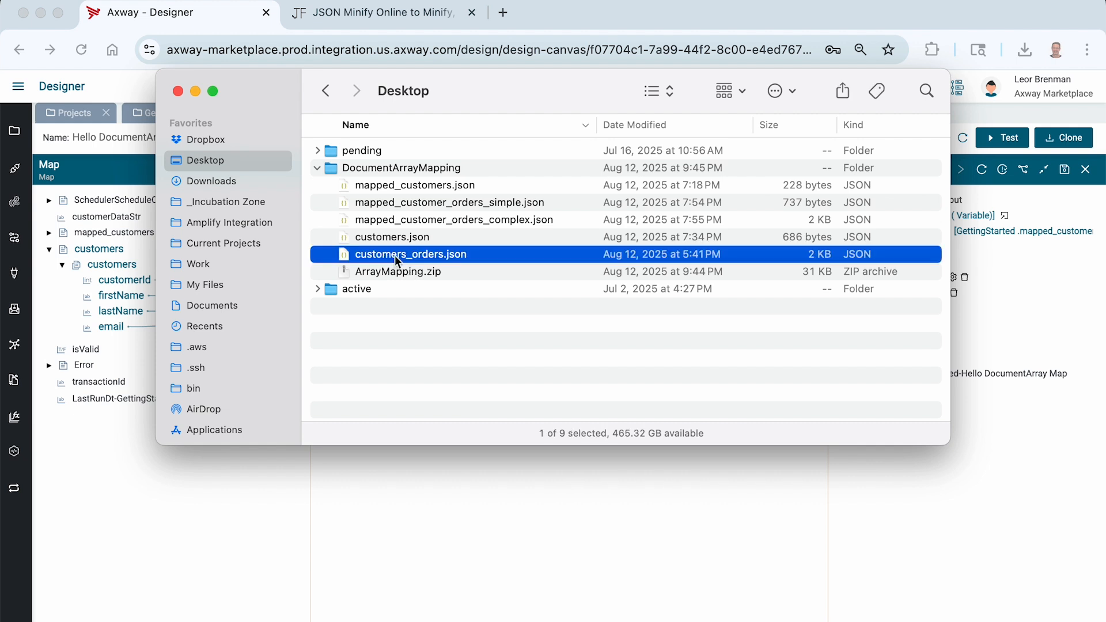
double_click(351, 169)
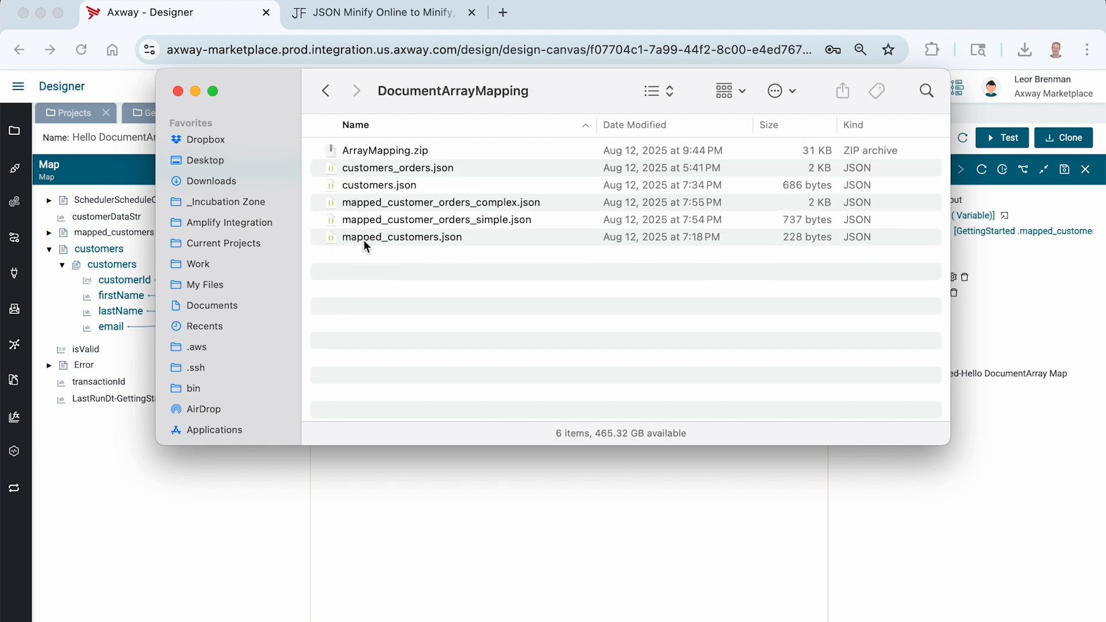
left_click(364, 239)
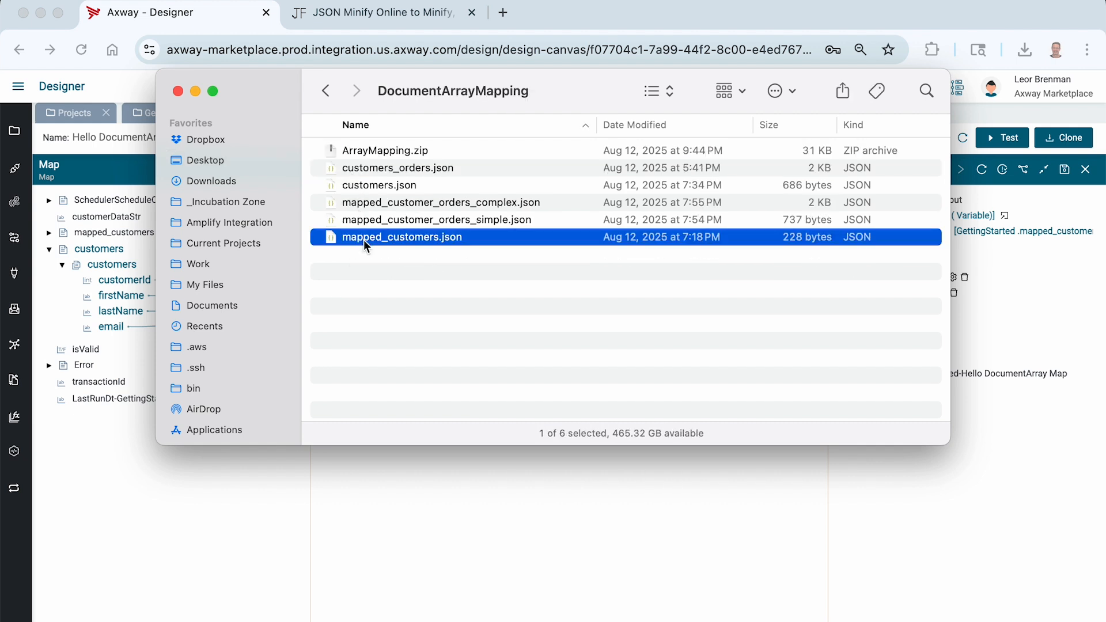
left_click(355, 171)
Quick Look customers_orders.json, checking its orders array, then mapped_customer_orders_simple.json.
key("space")
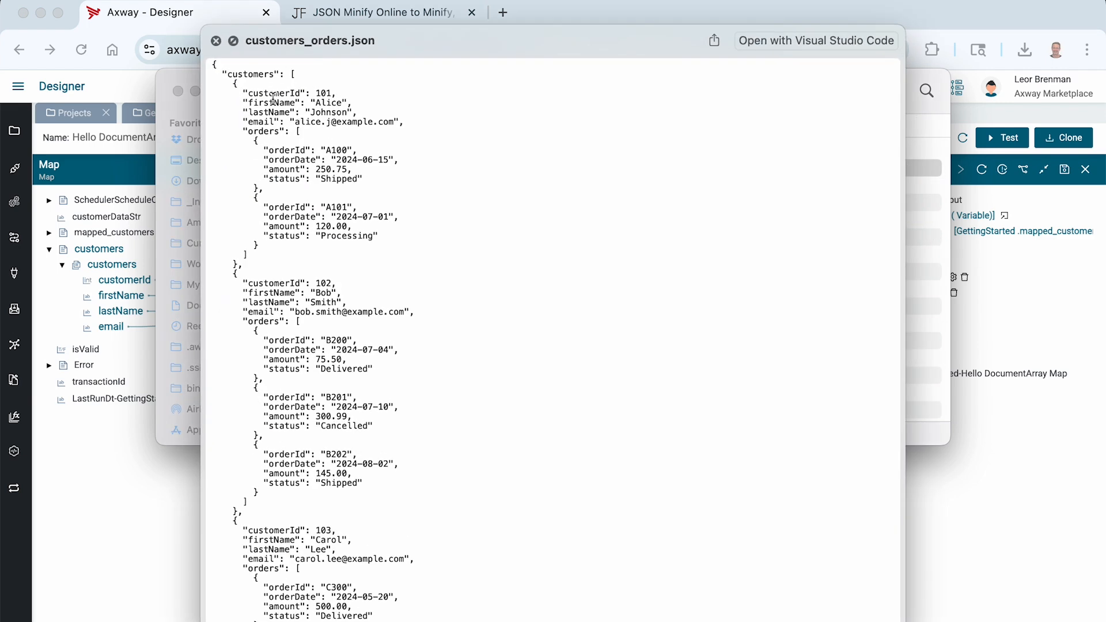
double_click(267, 133)
scroll(283, 191, "down", 5)
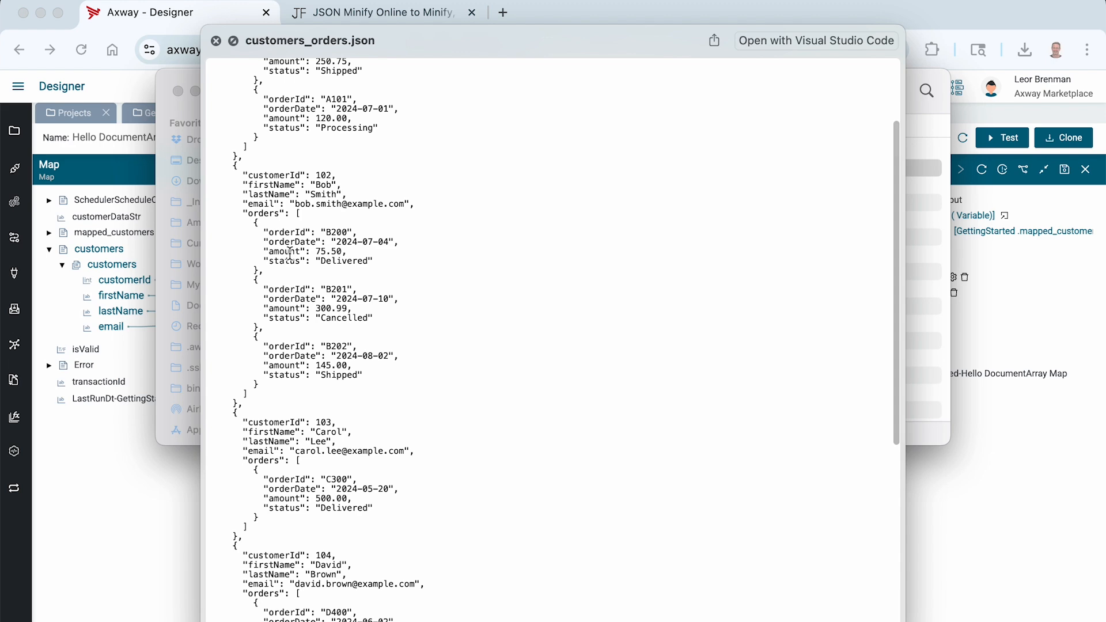
key("space")
left_click(455, 220)
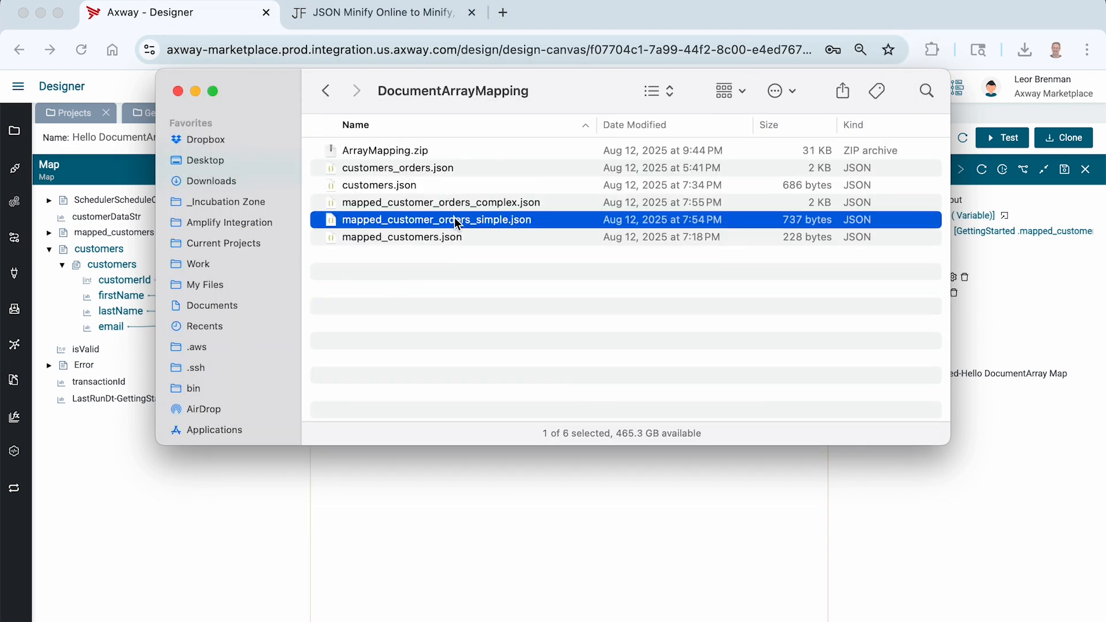
key("space")
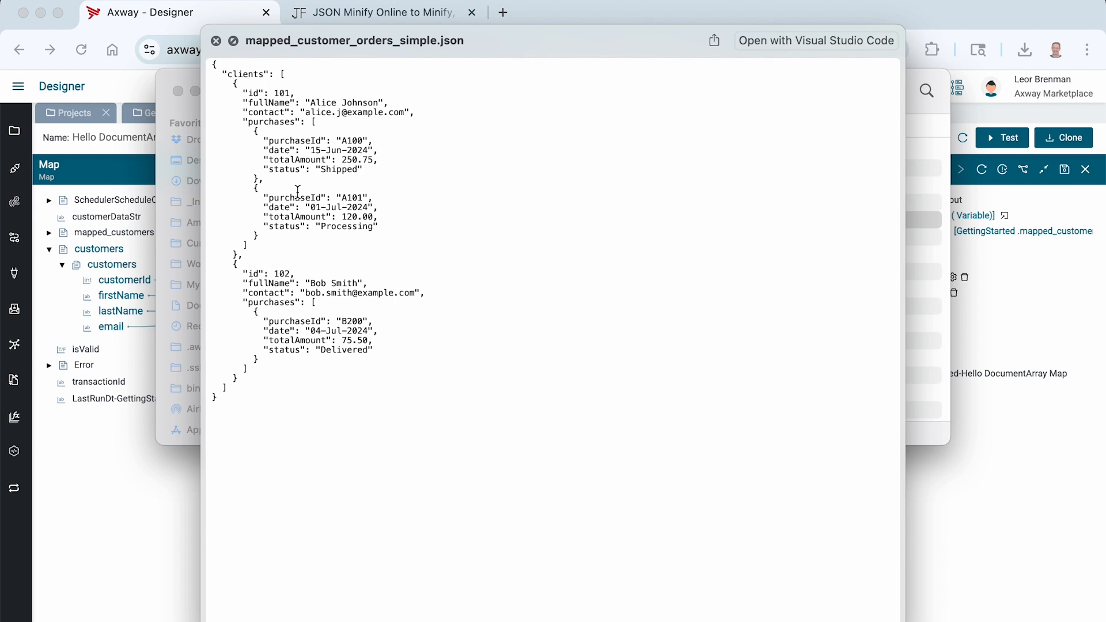
key("space")
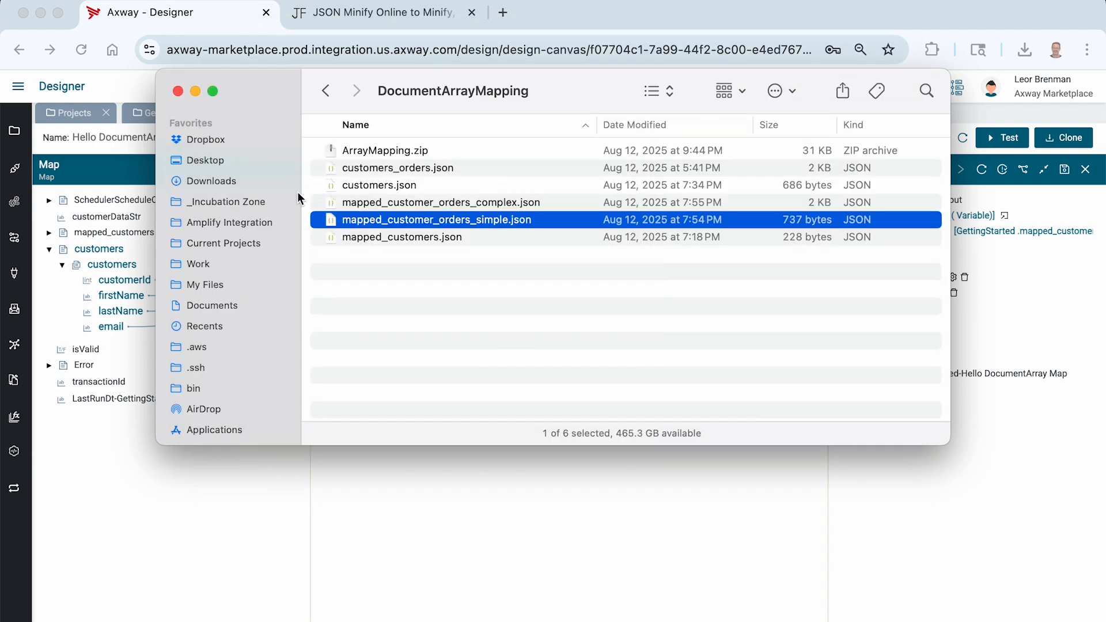
Reopen Hello DocumentArray Map and show its first Map step maximized.
left_click(174, 19)
left_click(332, 113)
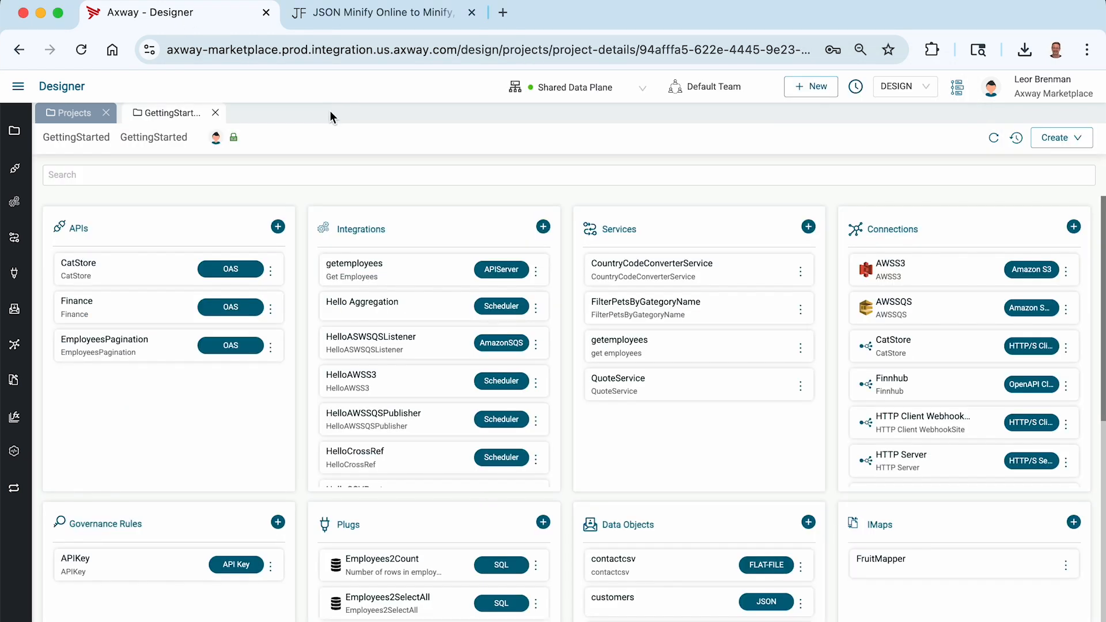
scroll(384, 400, "down", 2)
scroll(386, 402, "down", 4)
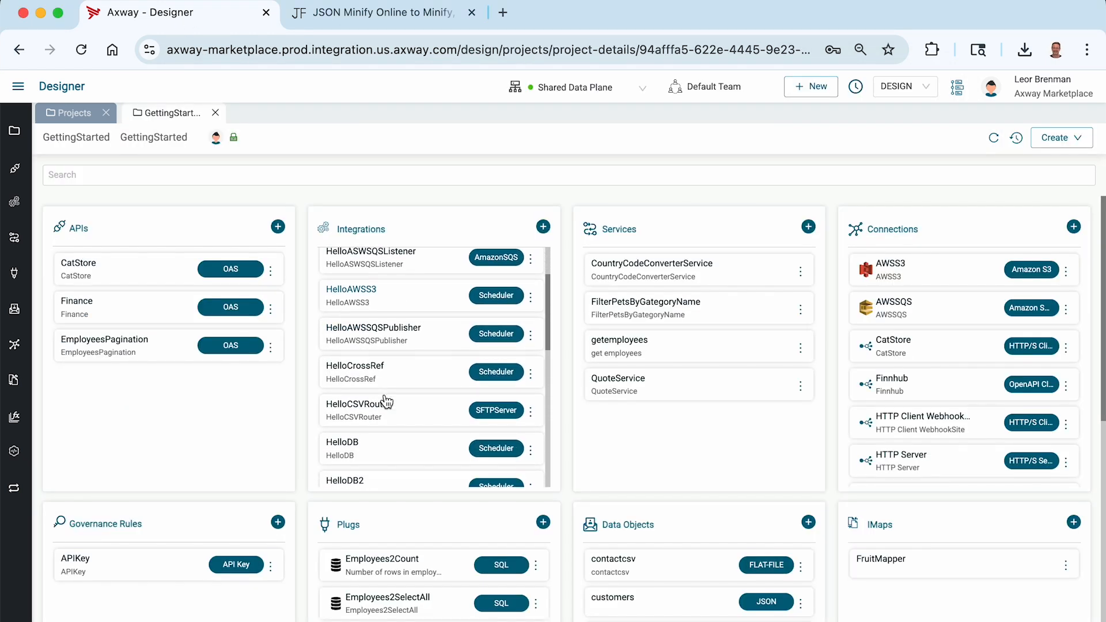
scroll(385, 398, "down", 5)
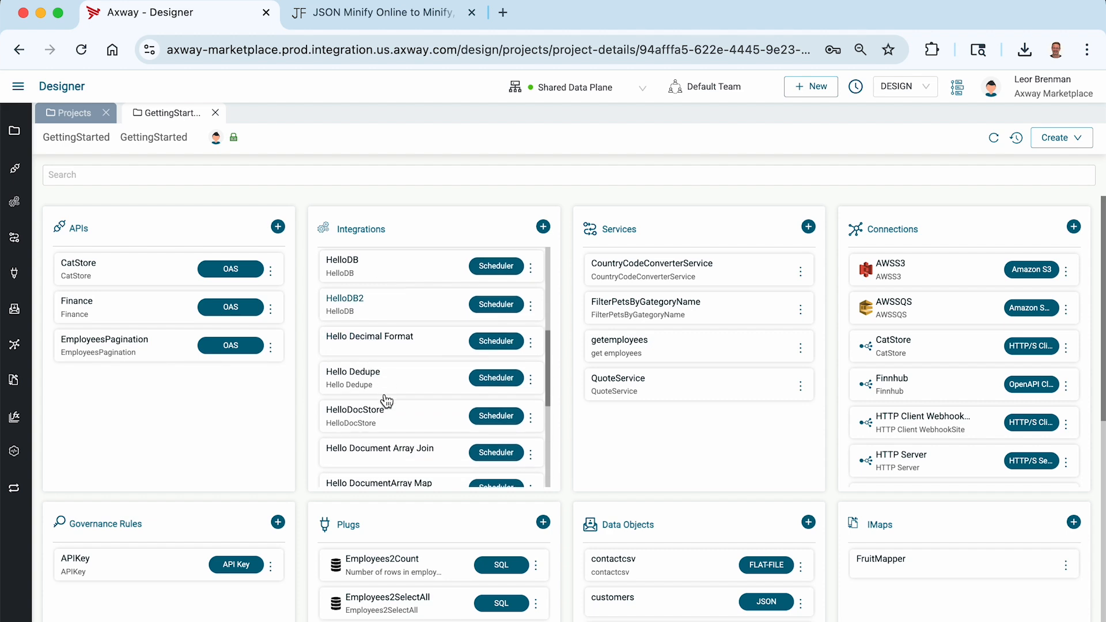
left_click(378, 374)
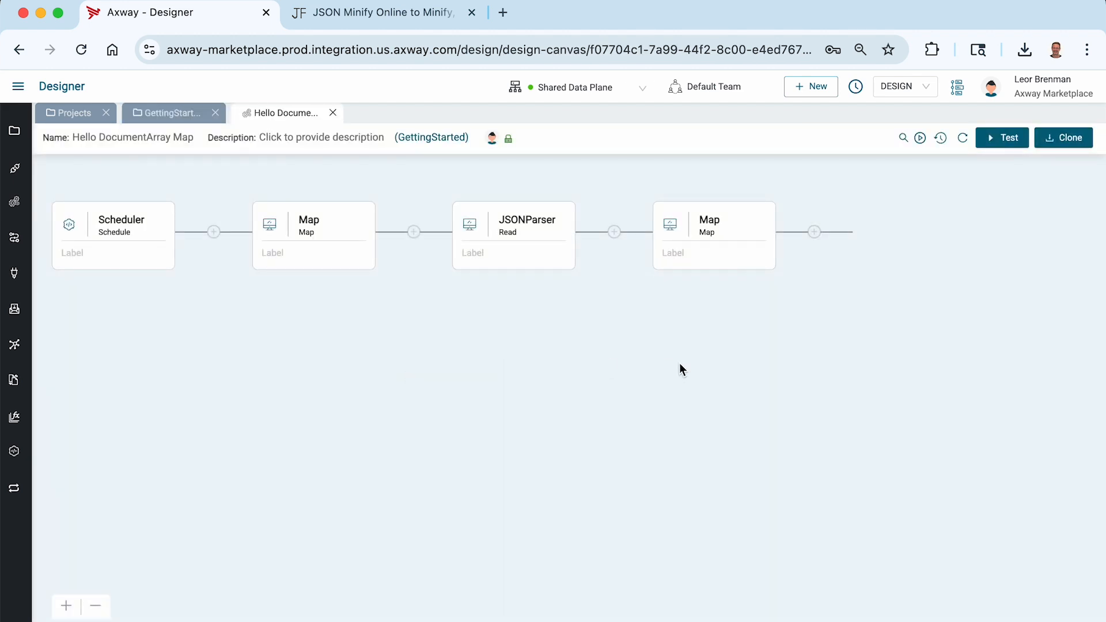
left_click(298, 218)
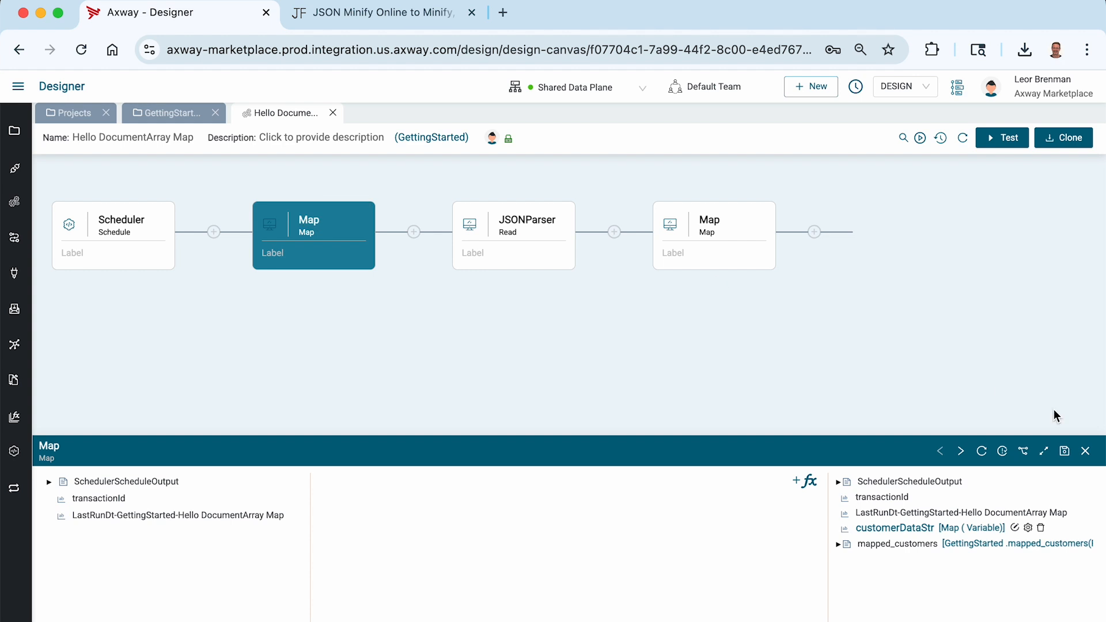
left_click(1044, 451)
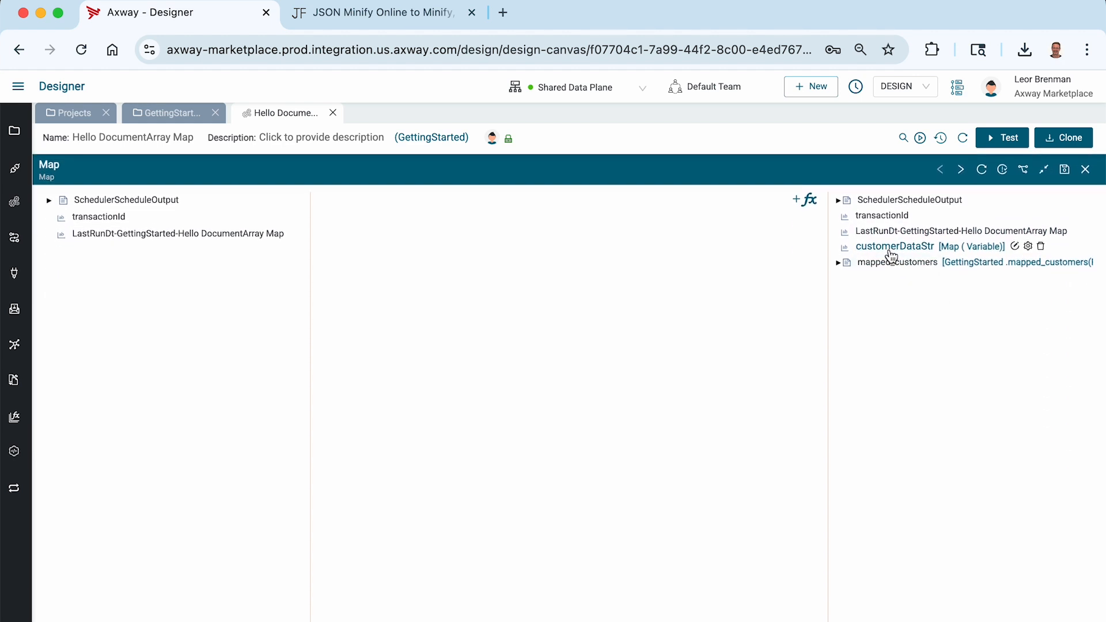
Copy all of customers_orders.json's contents from VS Code and close the file.
key("super+Tab")
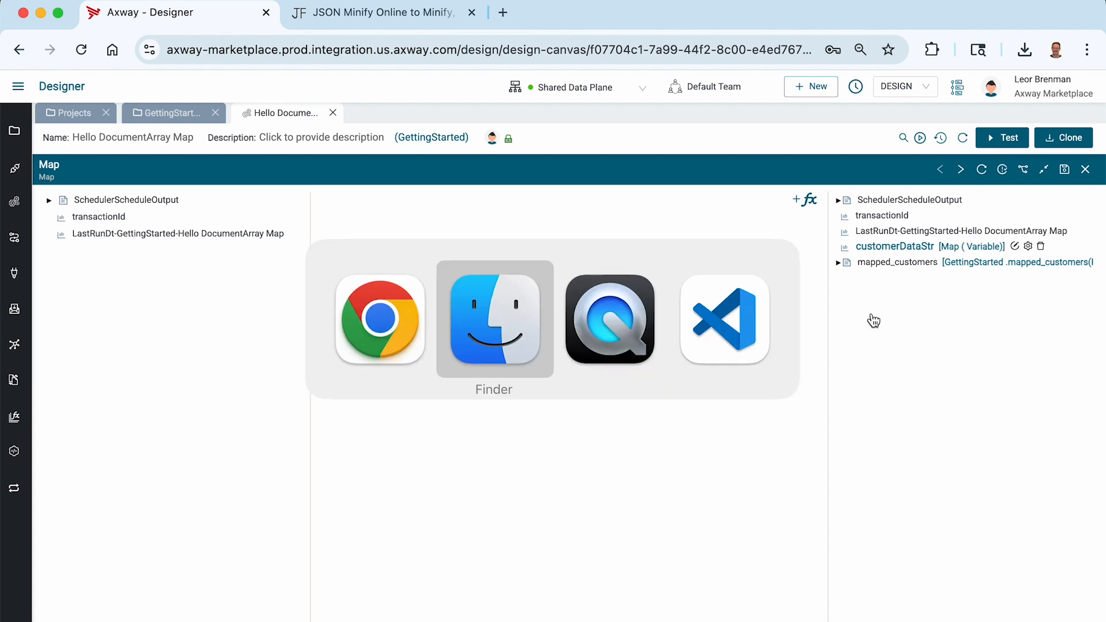
double_click(428, 168)
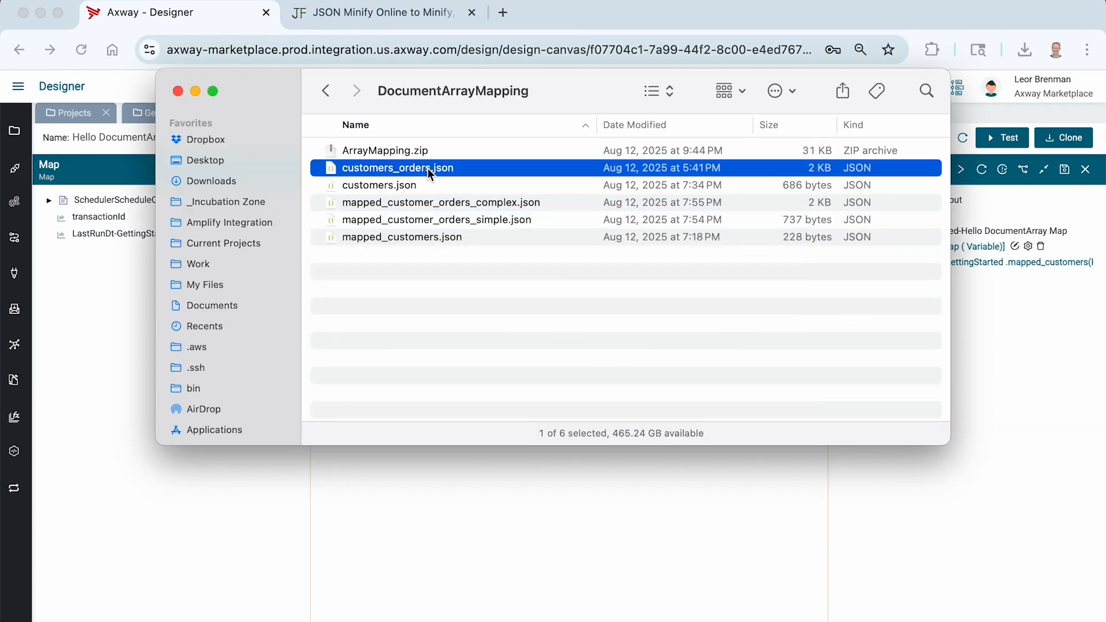
key("super+a")
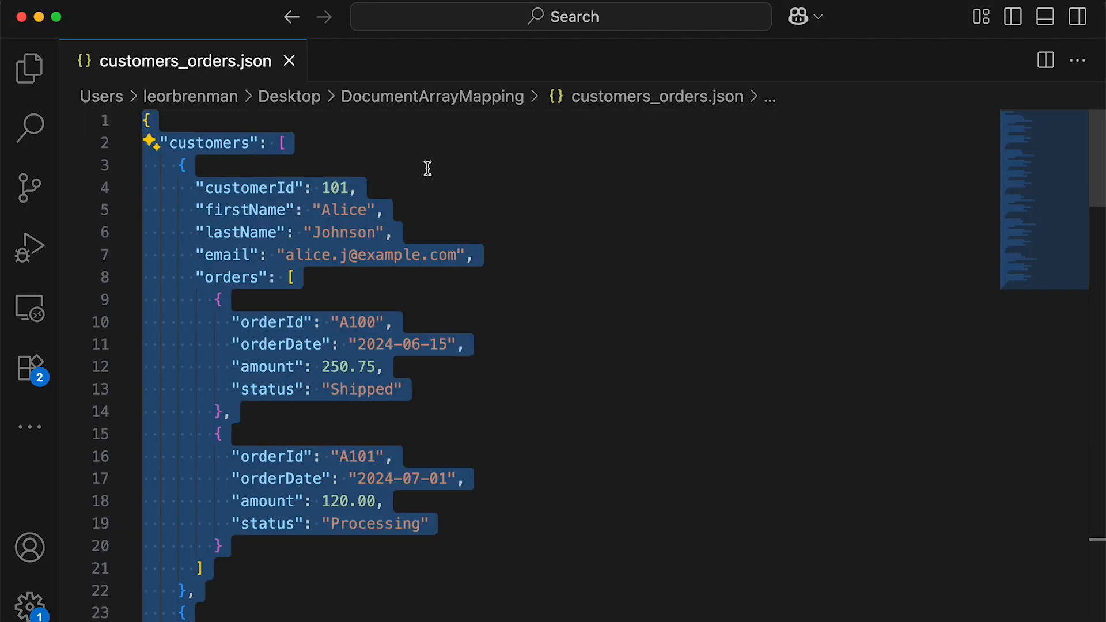
key("super+w")
key("super+Tab")
key("super+Tab")
key("Tab")
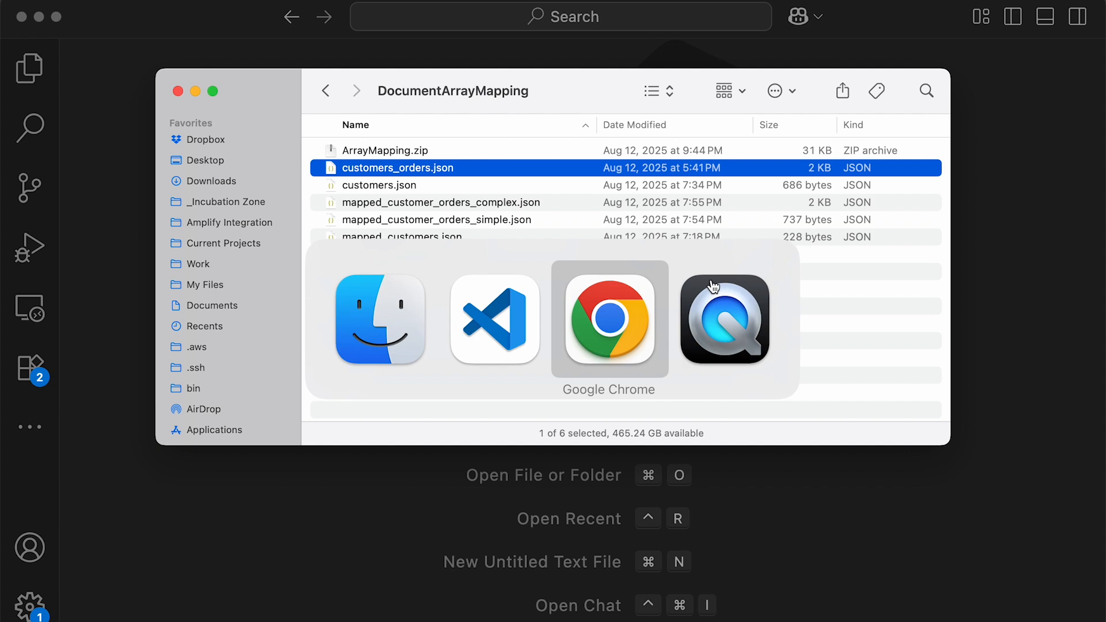
Add a String output variable named customerOrdersStr to the first Map step.
right_click(849, 326)
mouse_move(873, 339)
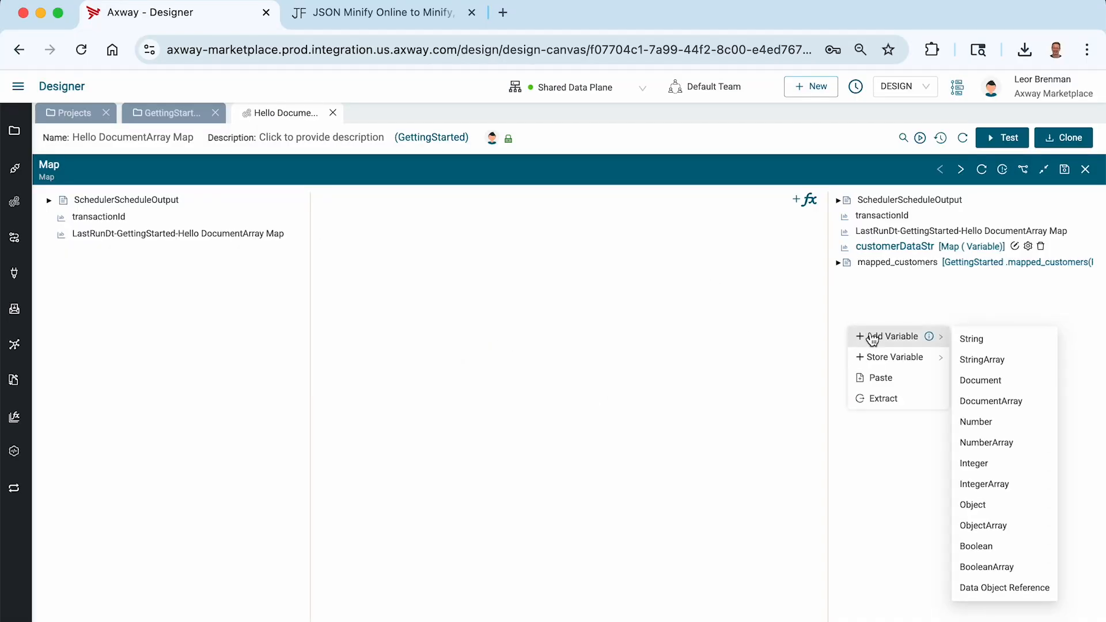
left_click(973, 339)
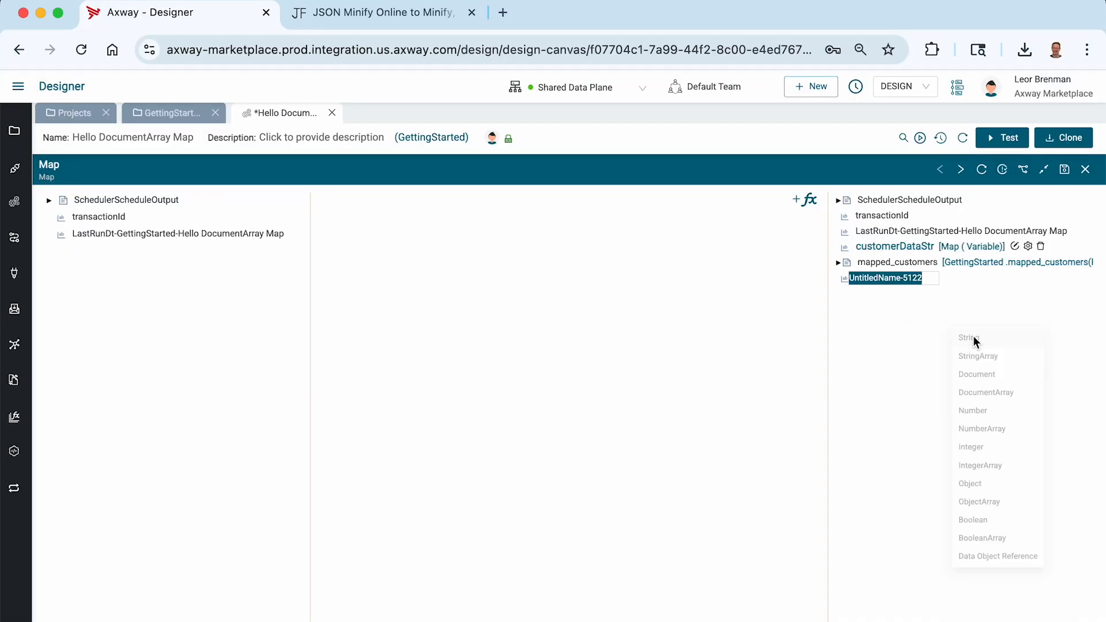
type("customerOrdersStr")
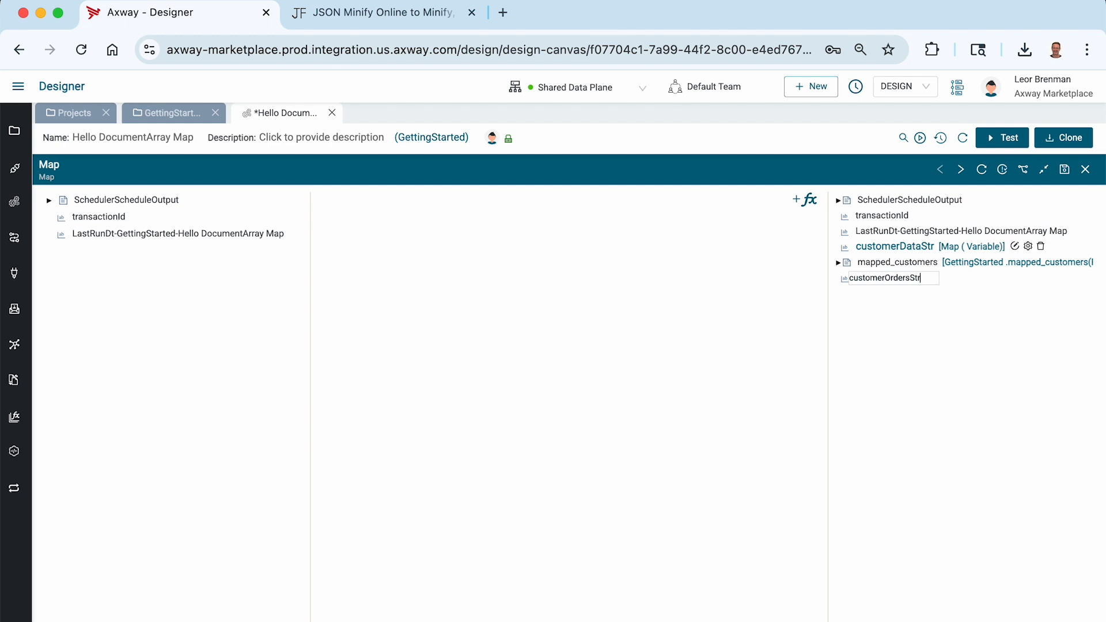
key("Return")
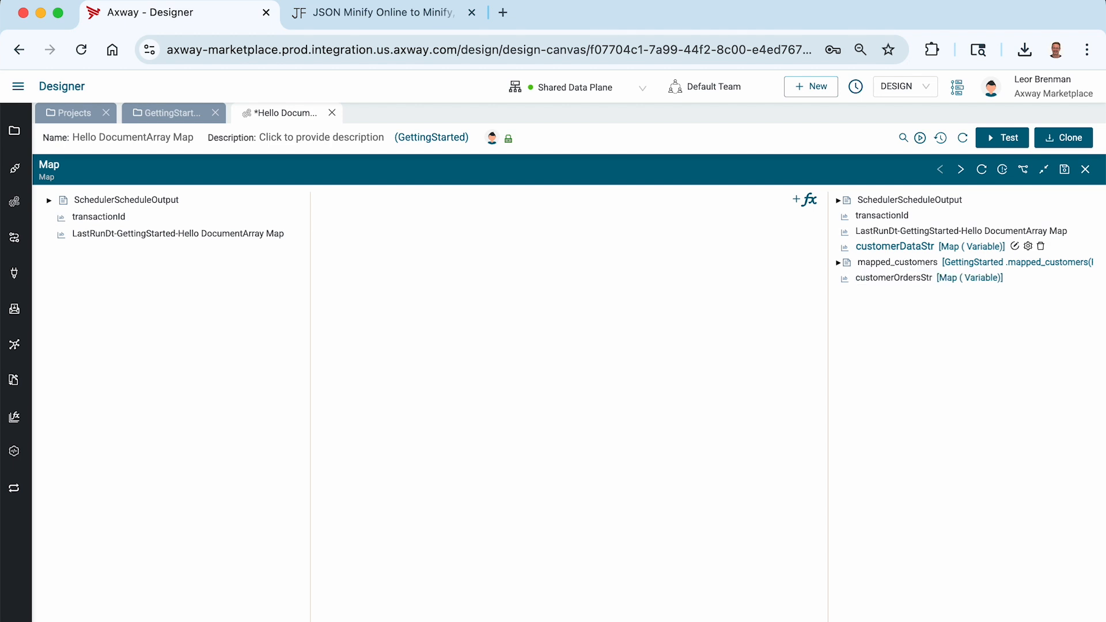
Paste the customer-orders JSON into JSON Minify, minify it, and copy the single-line result.
left_click(384, 20)
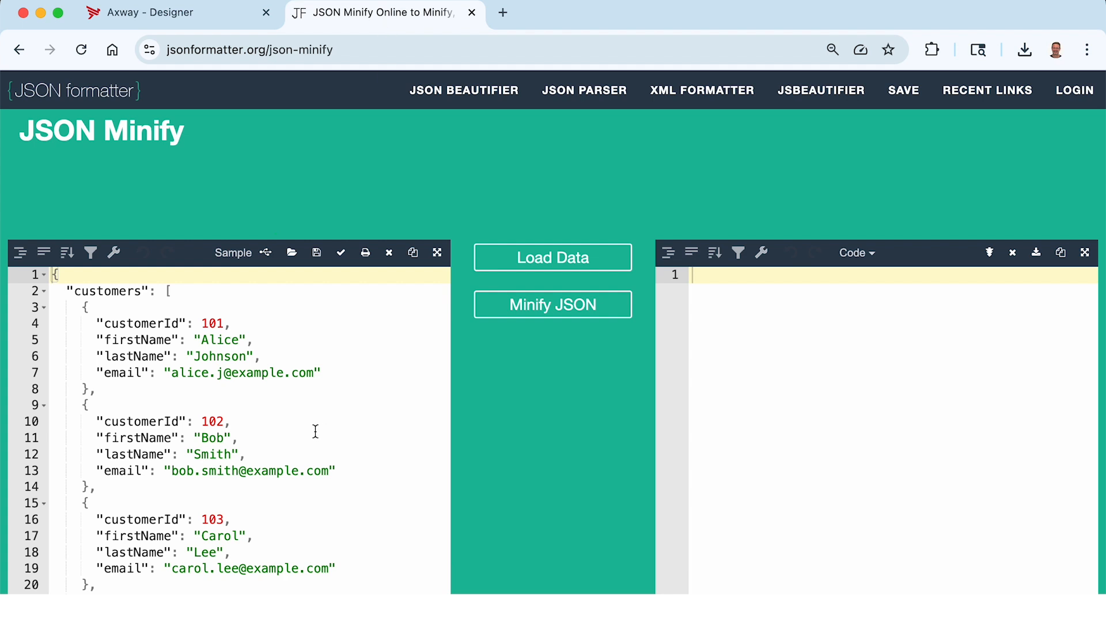
key("ctrl+a")
key("ctrl+v")
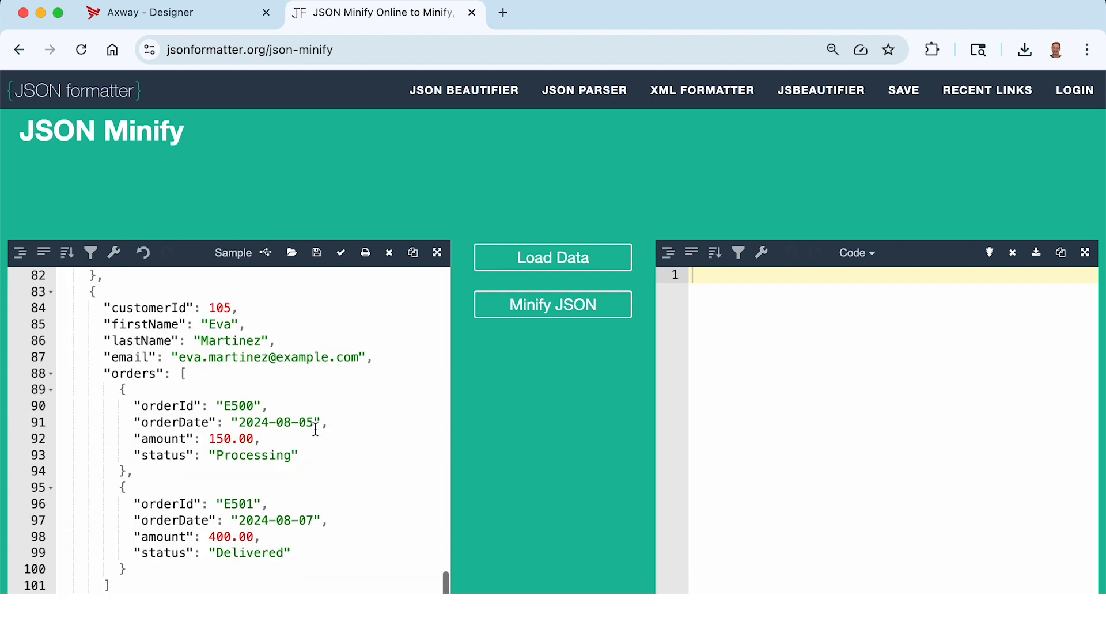
left_click(565, 306)
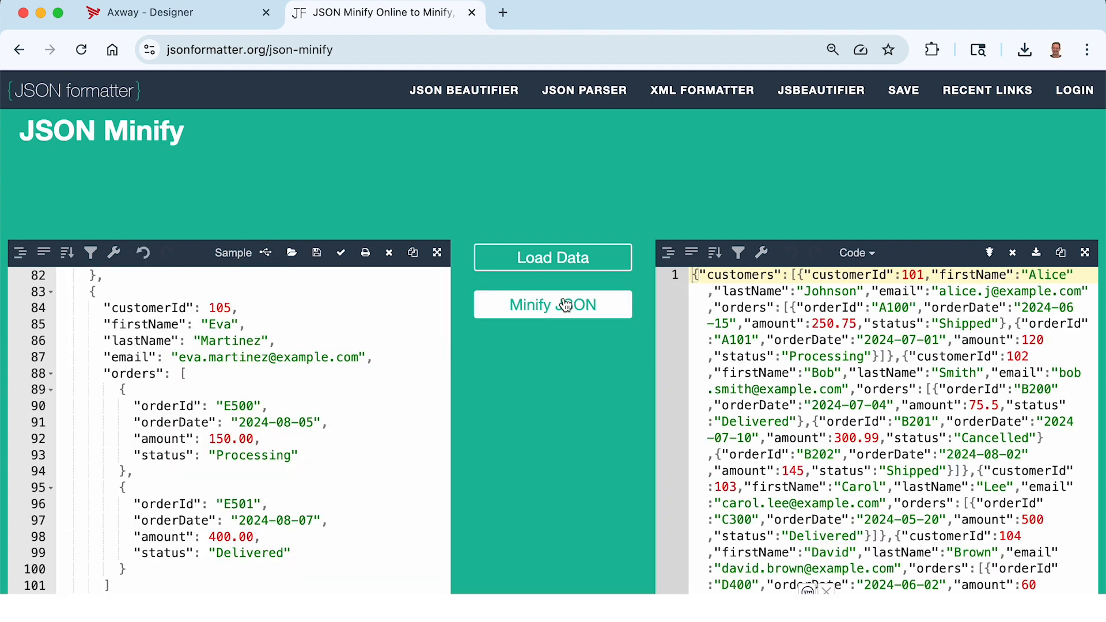
left_click(1062, 253)
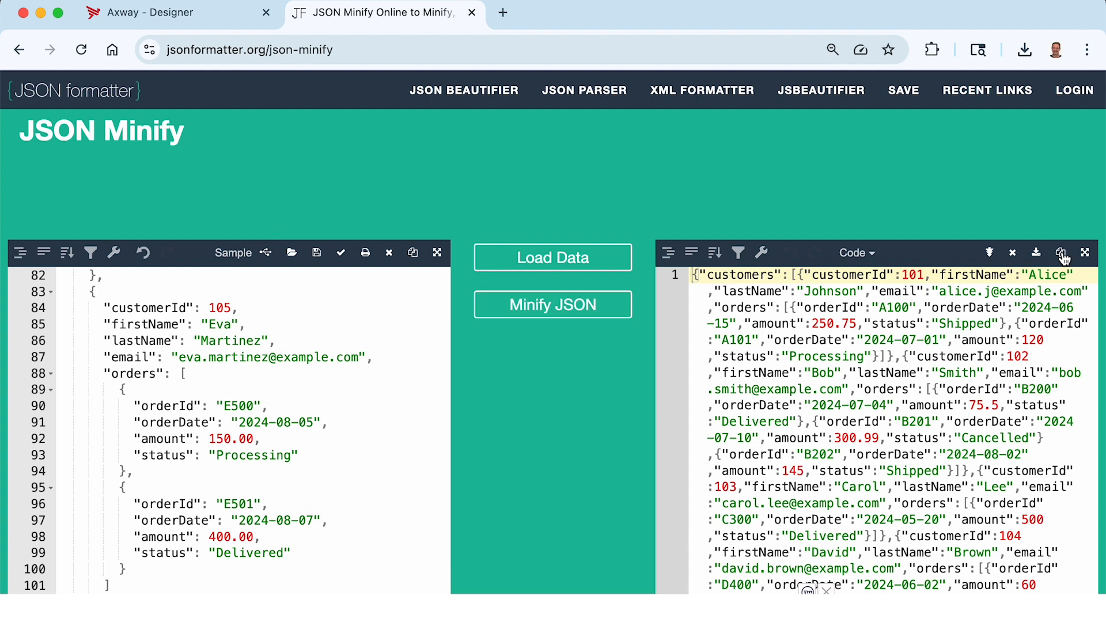
key("super+Tab")
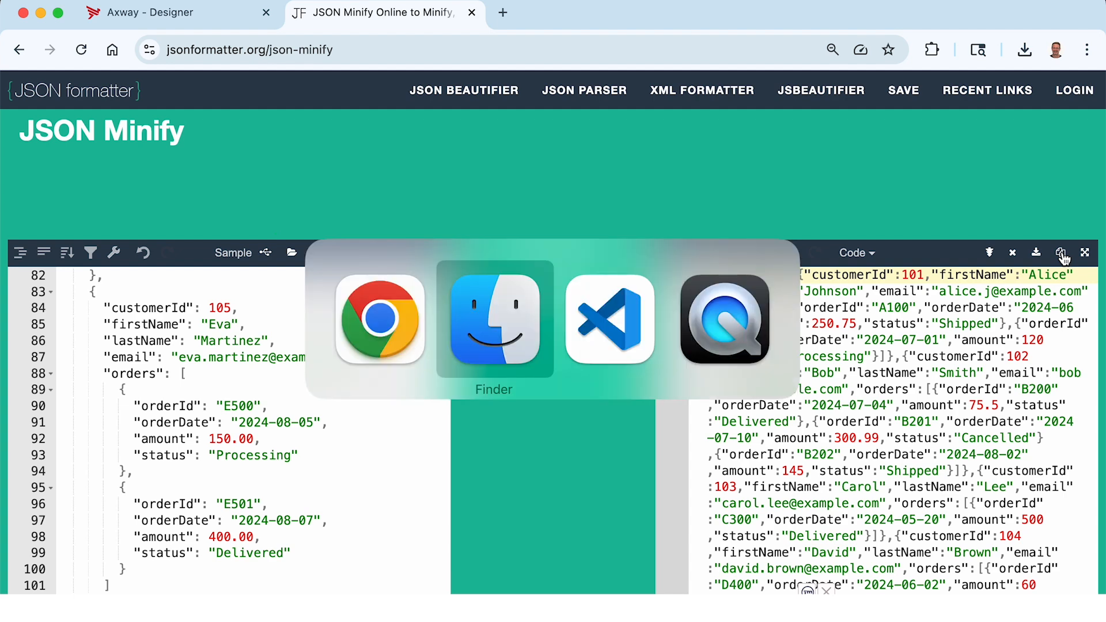
Paste the minified JSON as customerOrdersStr's value, save the integration, and return to GettingStarted.
left_click(217, 18)
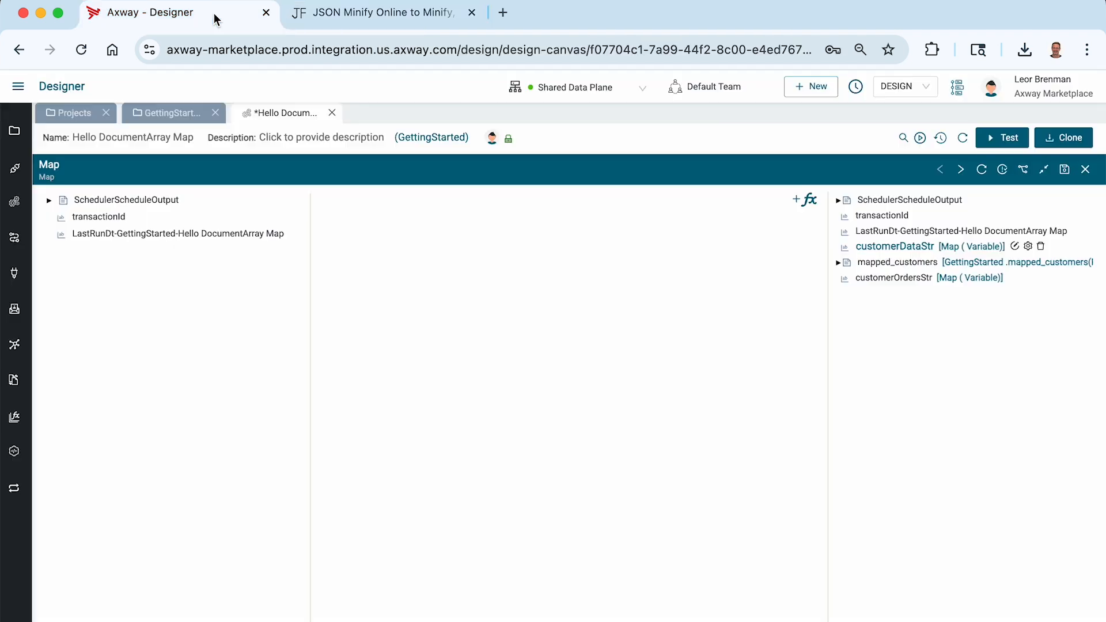
right_click(891, 279)
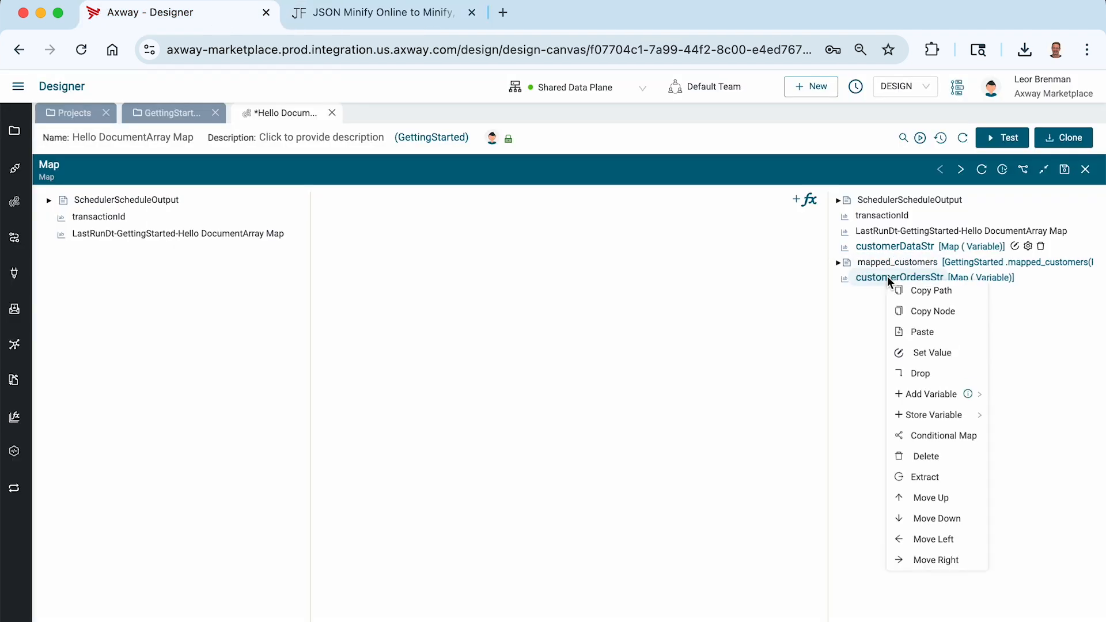
left_click(929, 353)
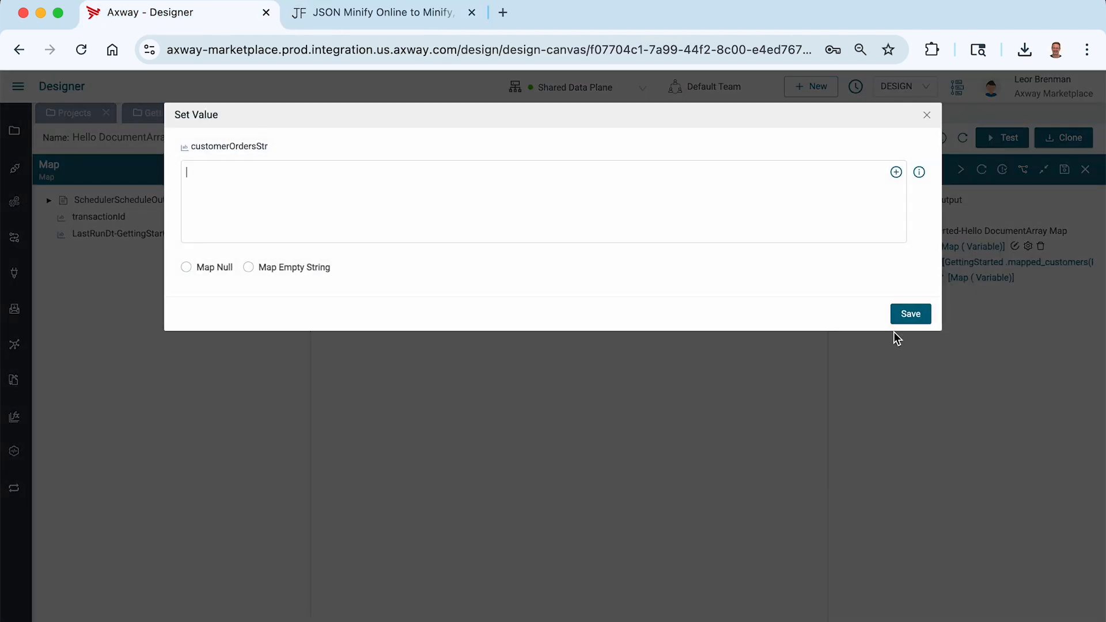
key("super+v")
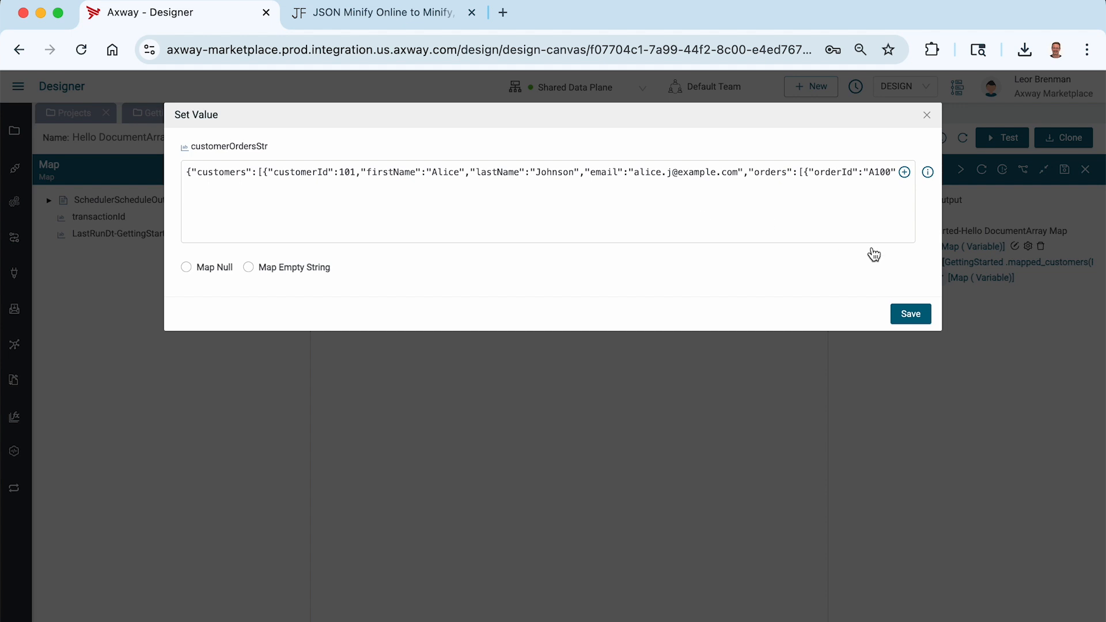
left_click(915, 317)
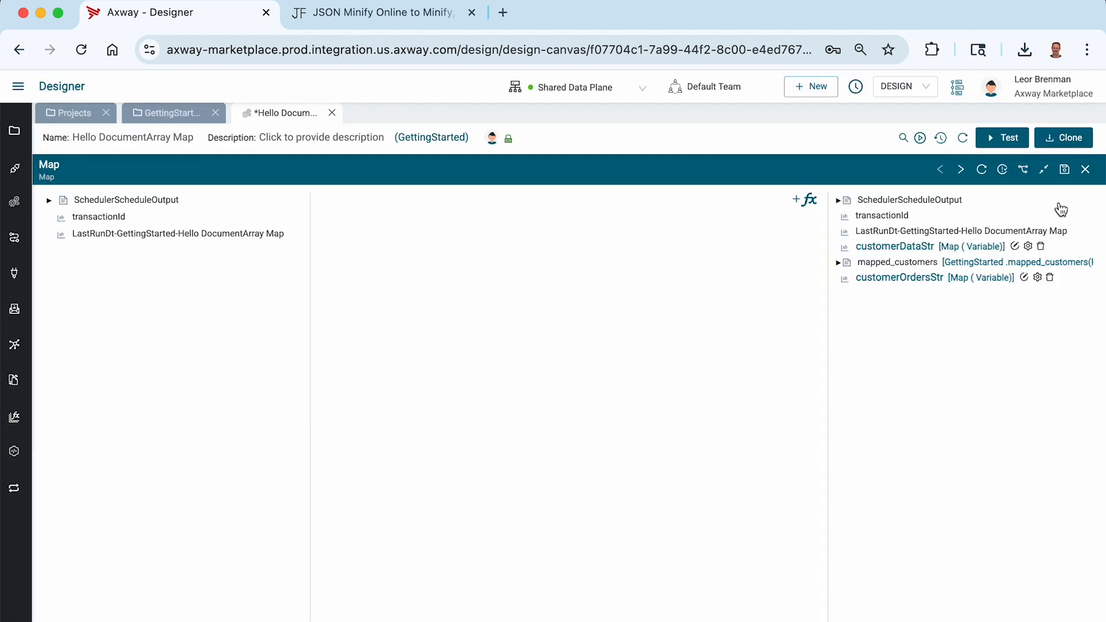
left_click(1065, 171)
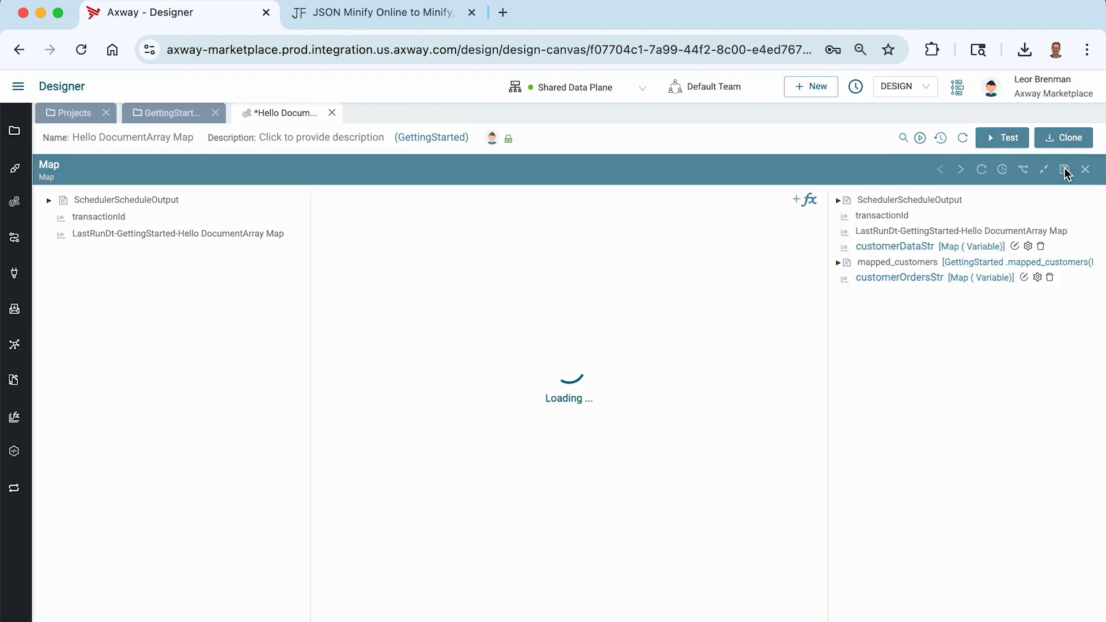
left_click(163, 118)
Start a new data object named customers_orders, taking the name from the Finder file.
scroll(745, 433, "down", 4)
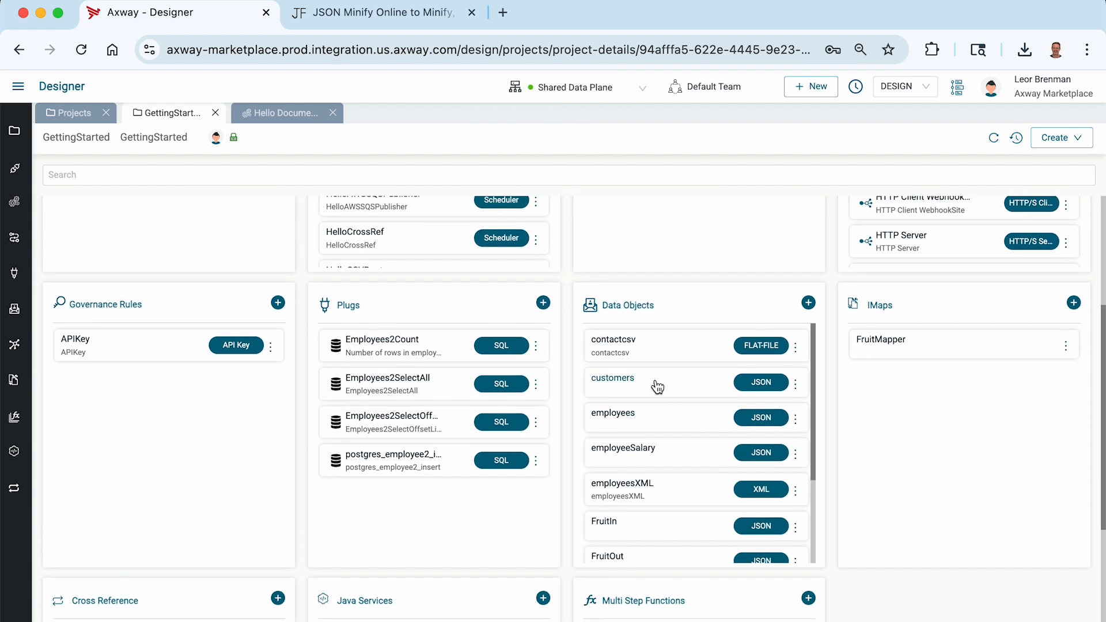
scroll(710, 391, "down", 3)
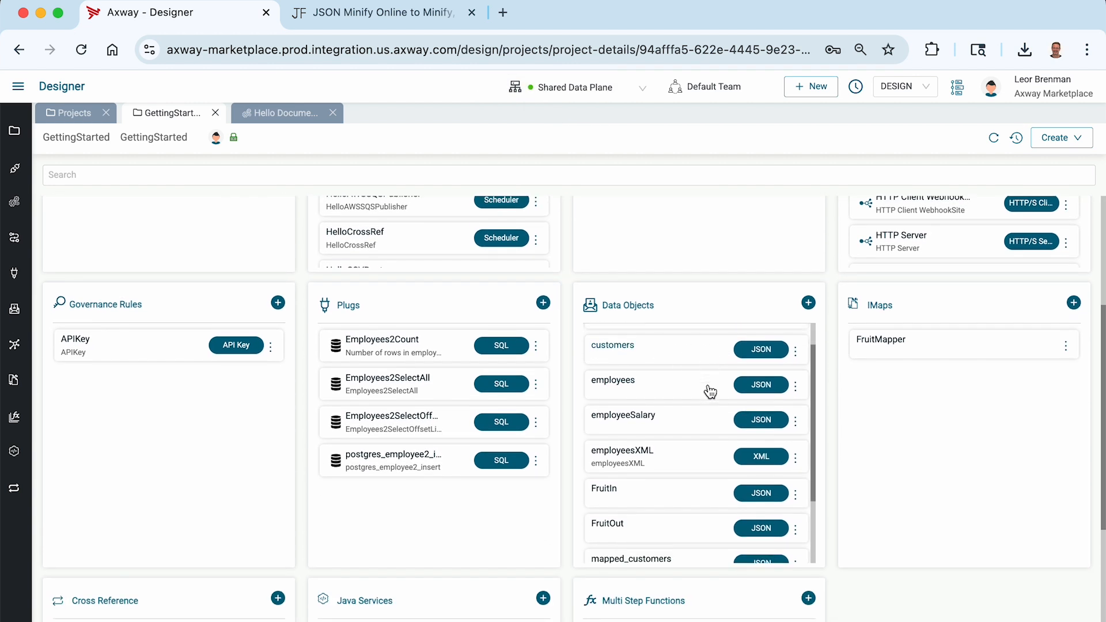
scroll(710, 392, "down", 1)
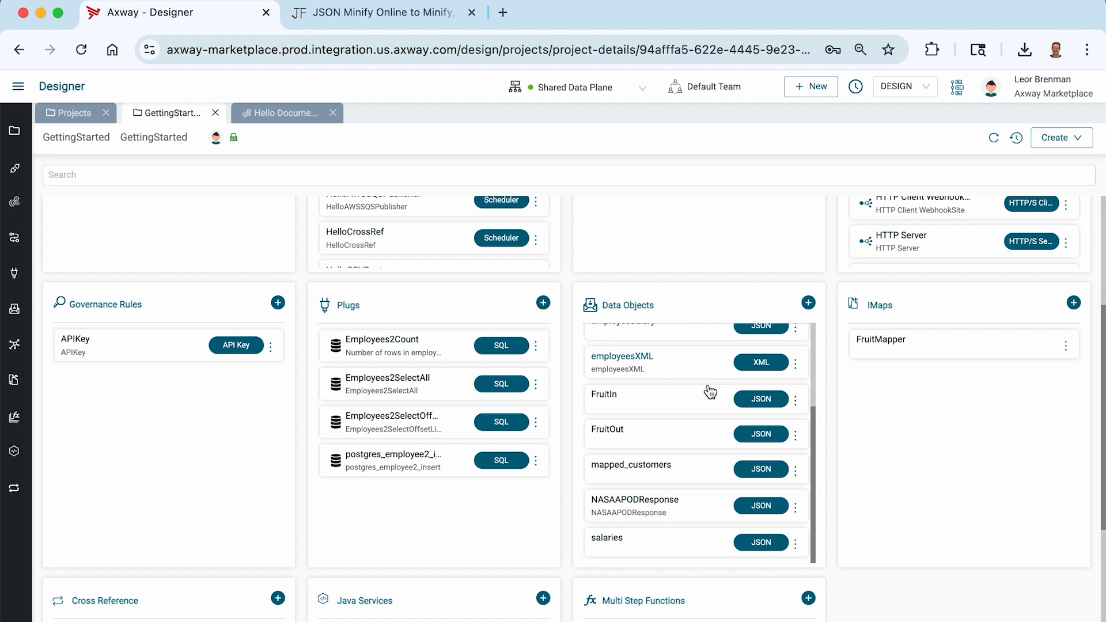
scroll(710, 392, "up", 4)
scroll(710, 392, "down", 4)
scroll(710, 391, "up", 4)
left_click(808, 303)
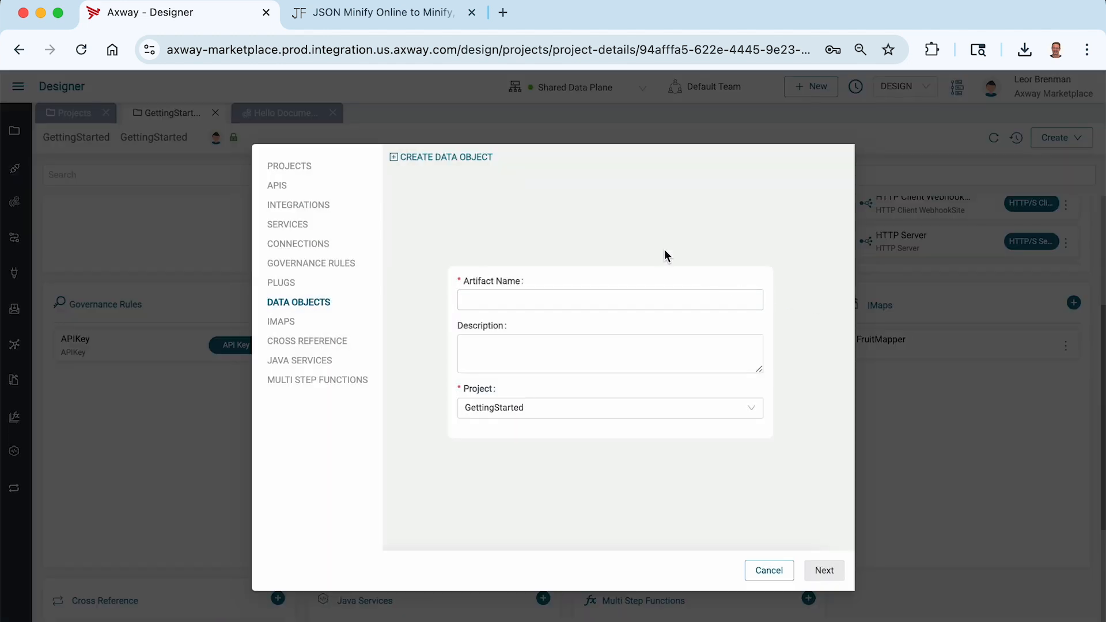
key("super+Tab")
left_click(407, 167)
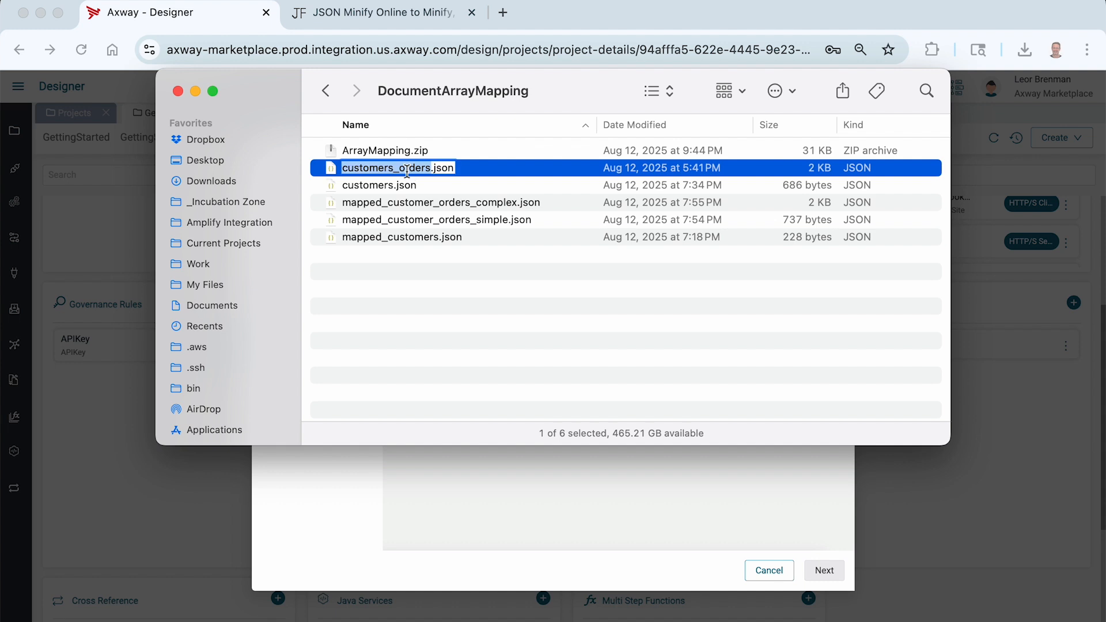
key("super+c")
key("super+Tab")
left_click(556, 300)
key("super+v")
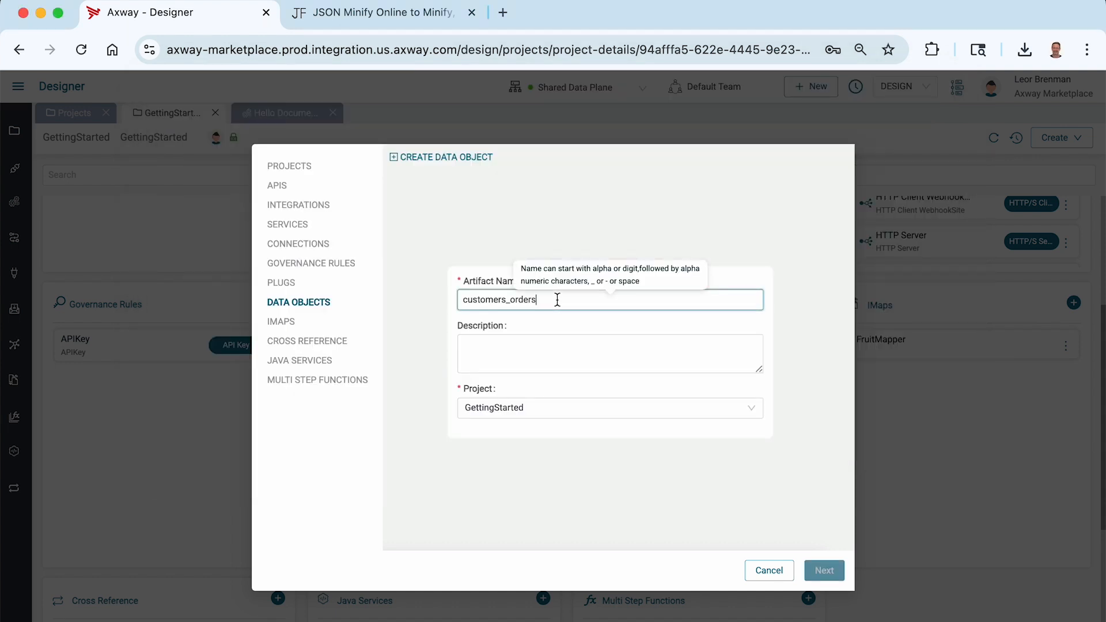
Create it as JSON SAMPLE from customers_orders.json and expand its customers and orders fields.
left_click(828, 572)
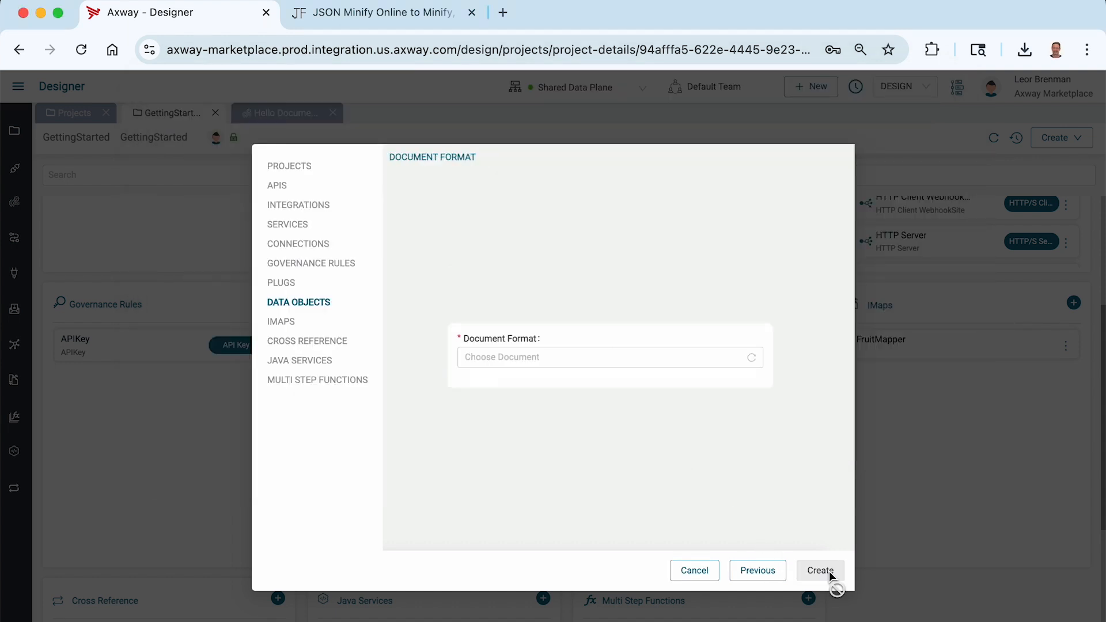
left_click(518, 358)
left_click(500, 462)
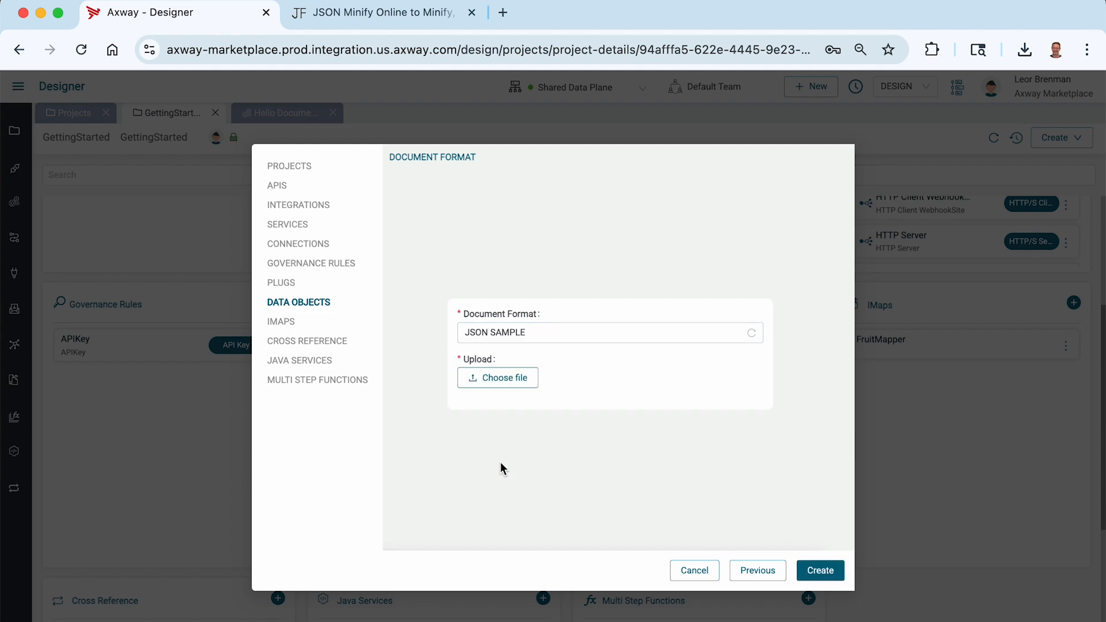
left_click(485, 380)
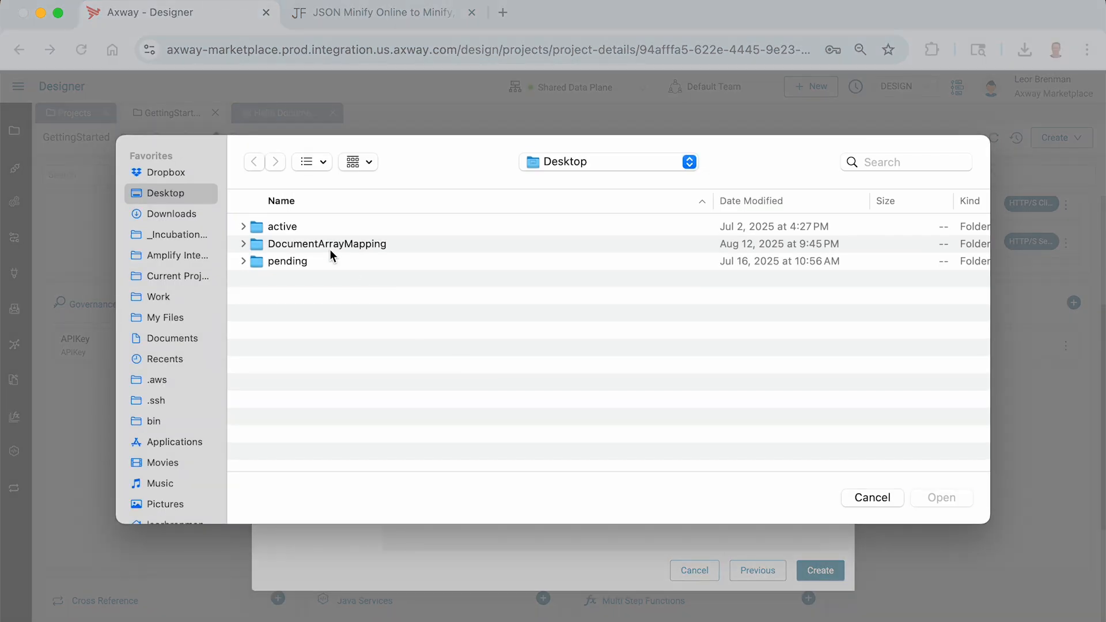
double_click(330, 251)
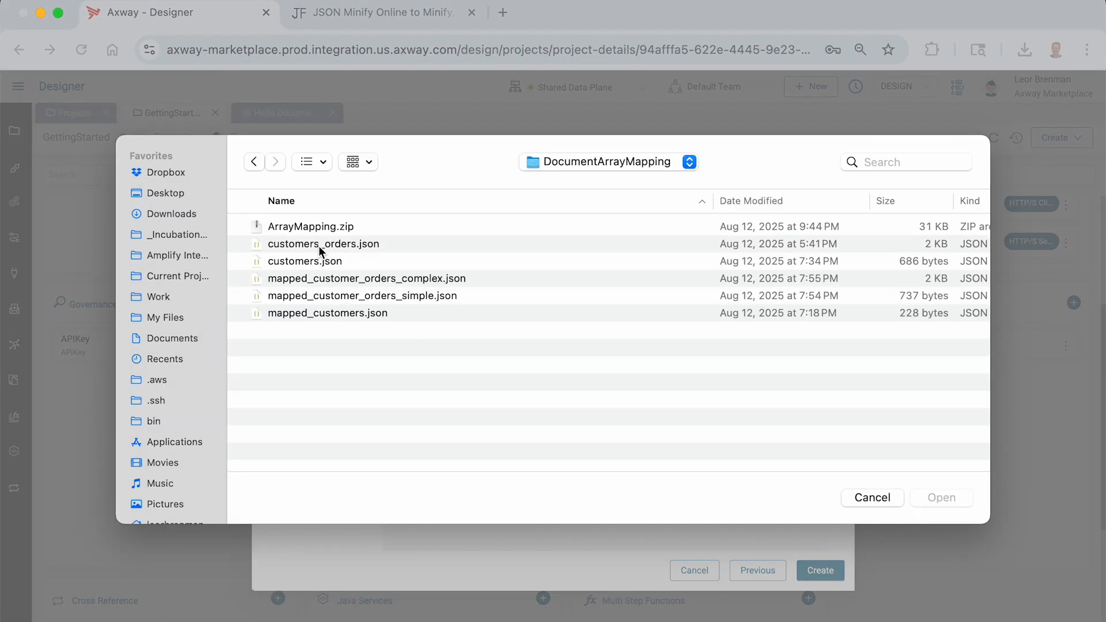
double_click(320, 245)
left_click(835, 579)
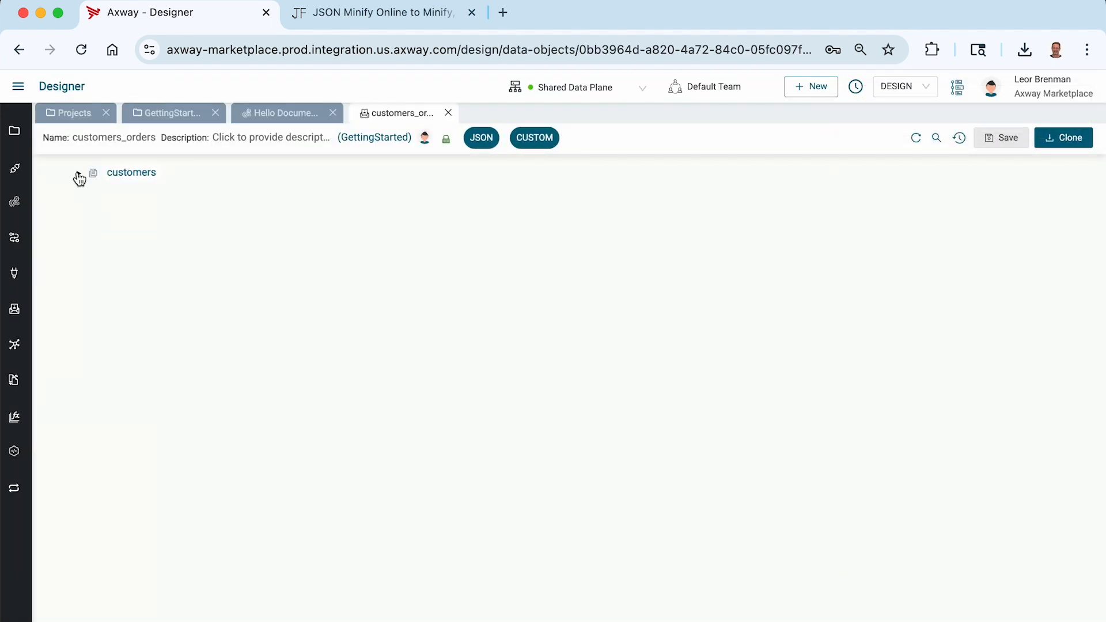
left_click(79, 175)
left_click(91, 252)
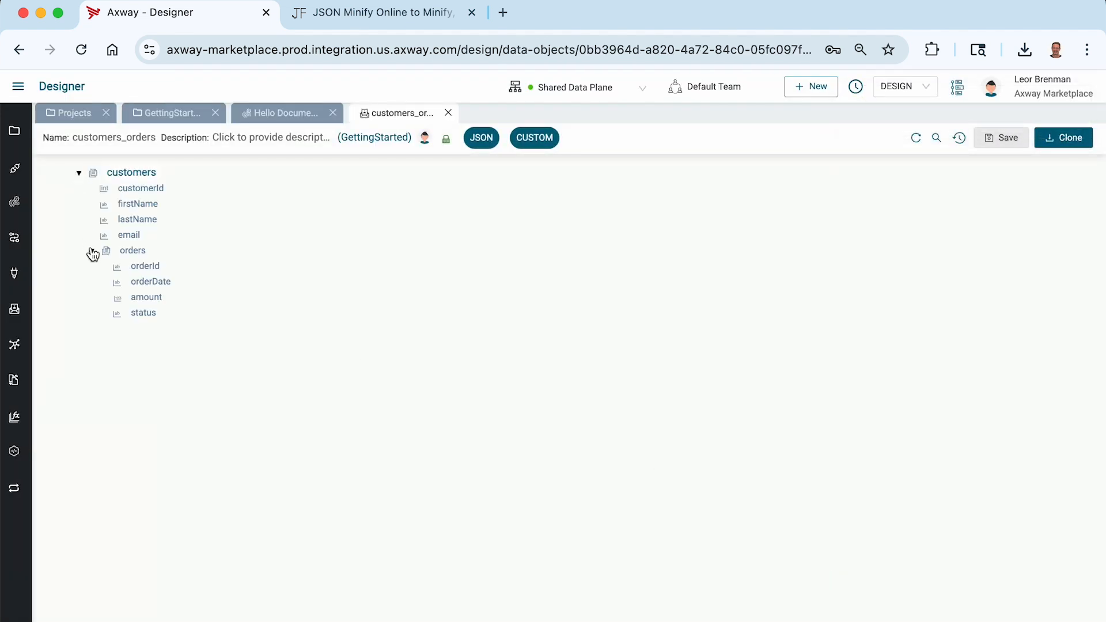
Start a new data object named mapped_customer_orders_simple, copying the name from Finder.
left_click(449, 112)
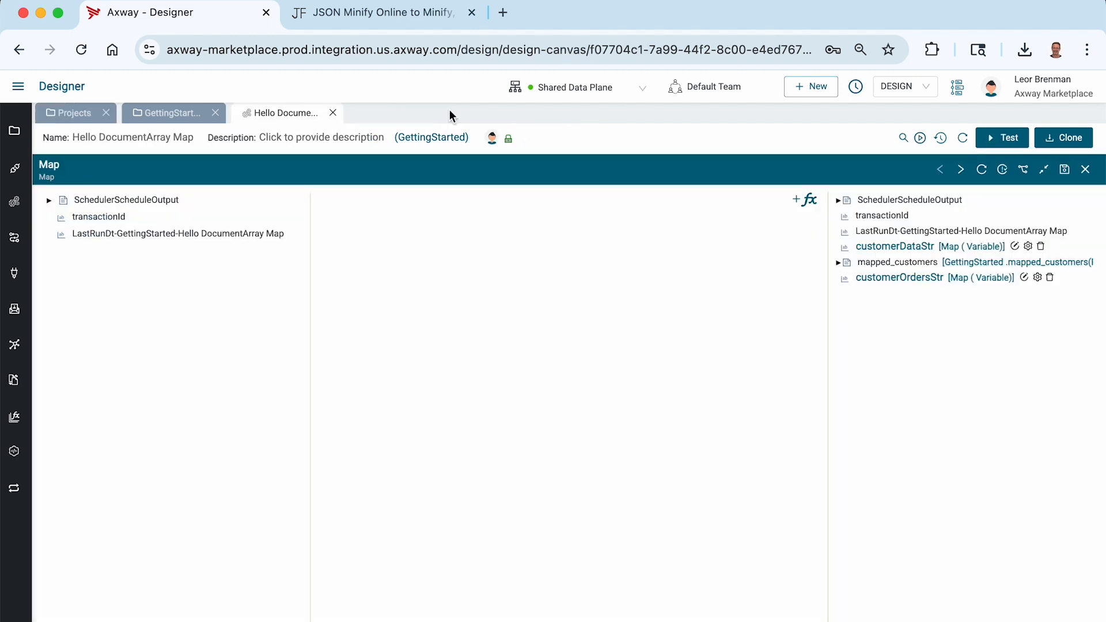
left_click(169, 114)
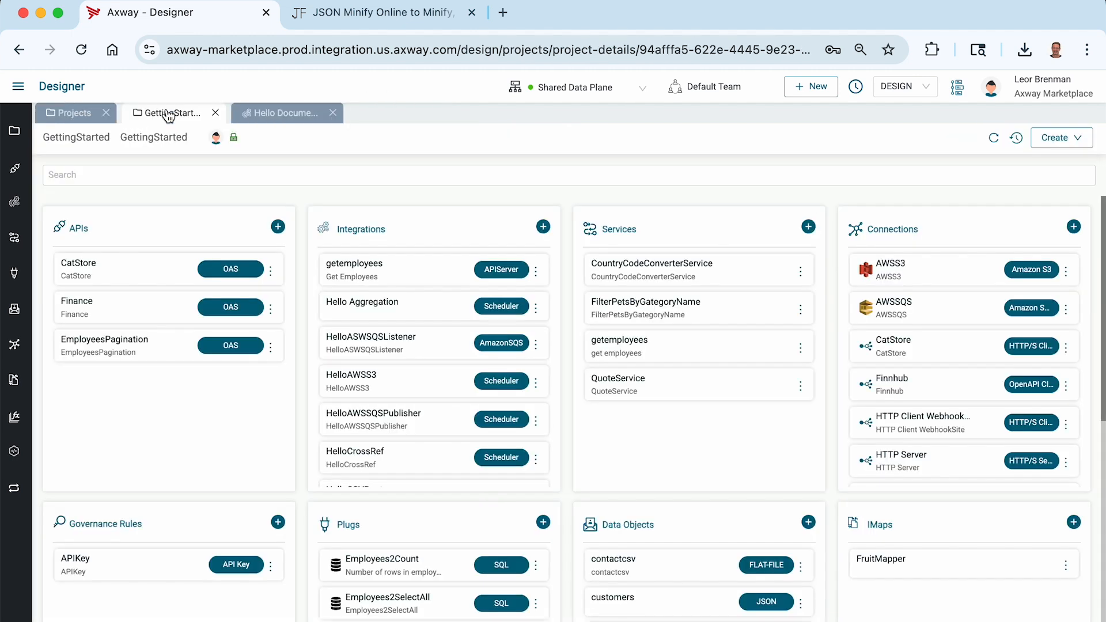
key("super+Tab")
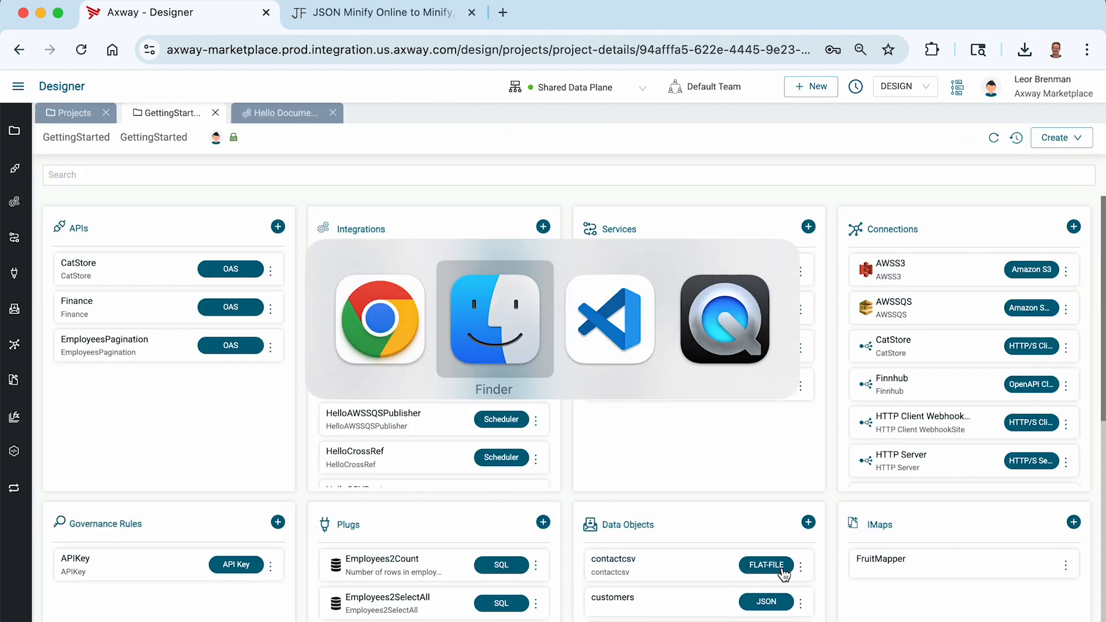
left_click(481, 223)
key("Return")
key("super+c")
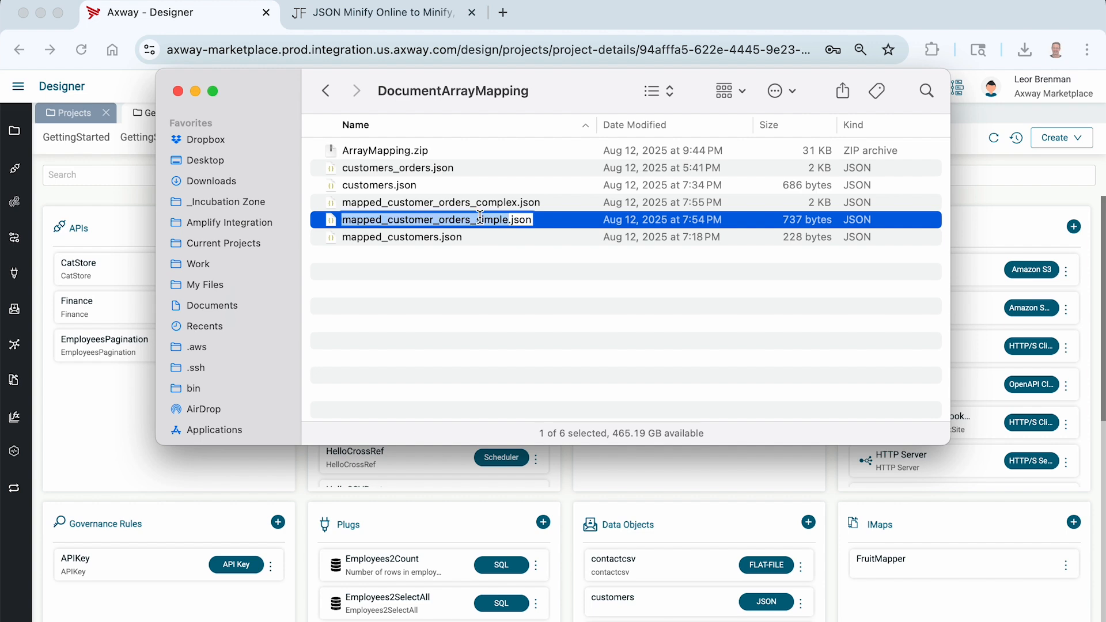
key("super+Tab")
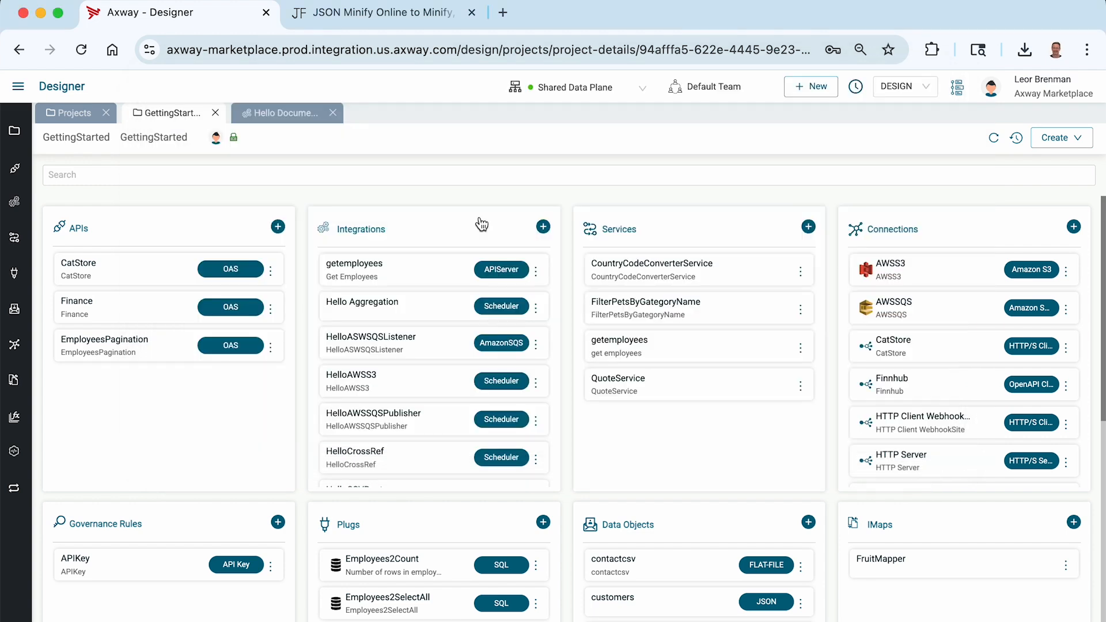
left_click(808, 522)
key("super+v")
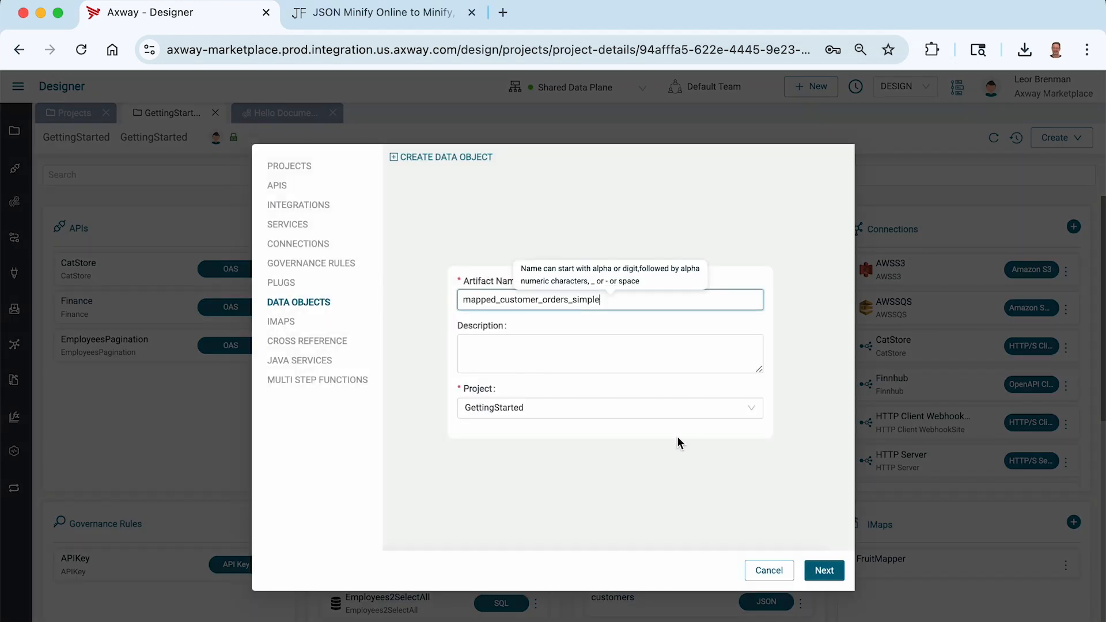
Create it as JSON SAMPLE from mapped_customer_orders_simple.json, then reopen Hello DocumentArray Map.
left_click(824, 570)
left_click(534, 354)
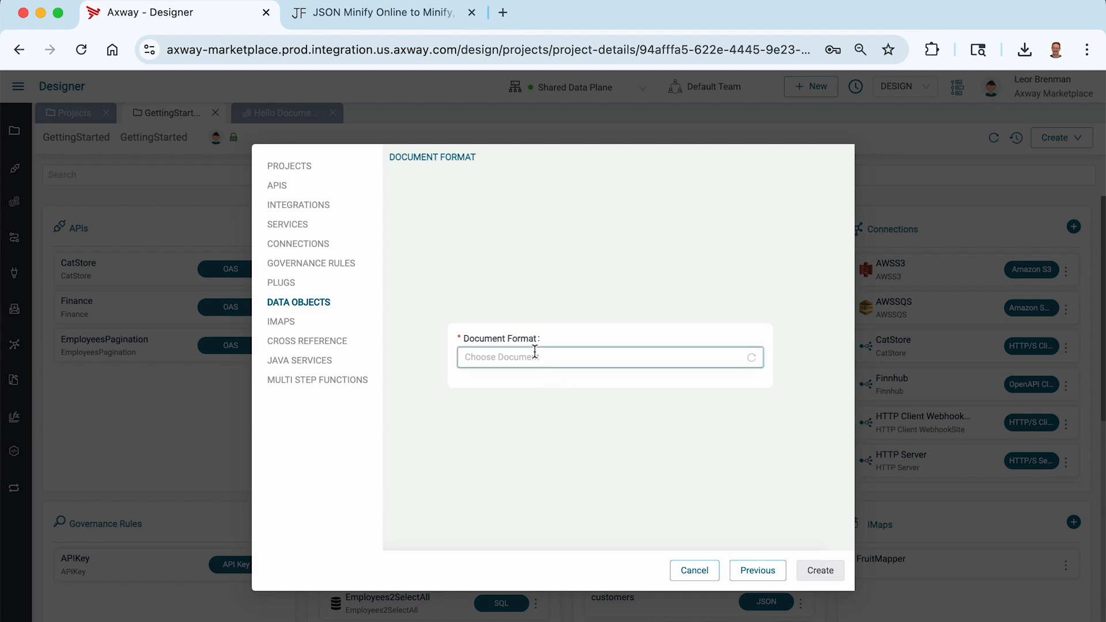
left_click(517, 463)
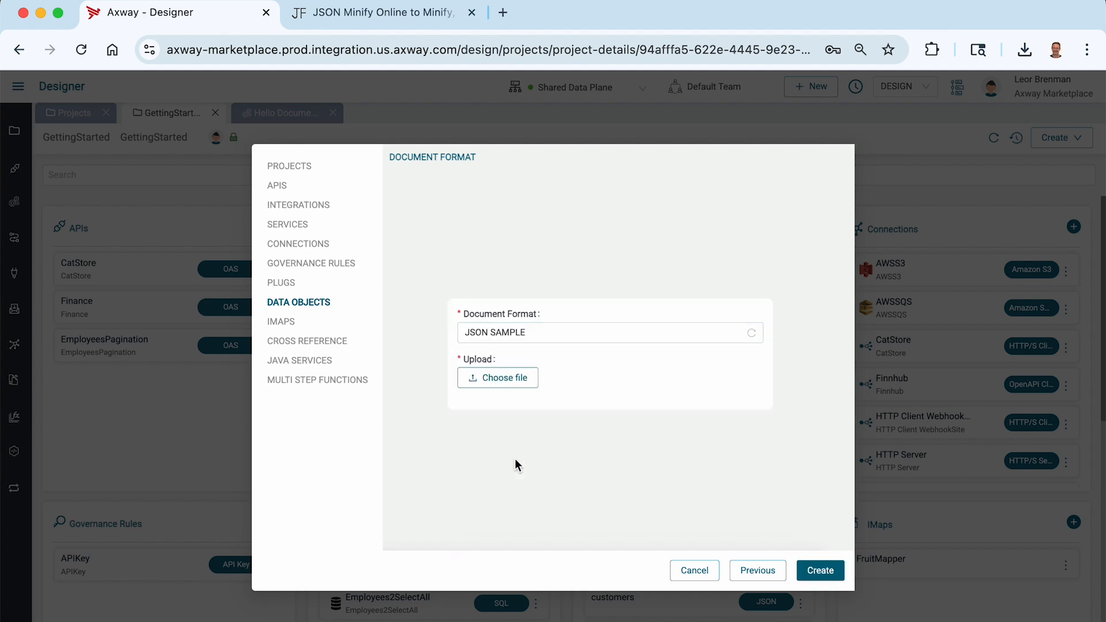
left_click(495, 378)
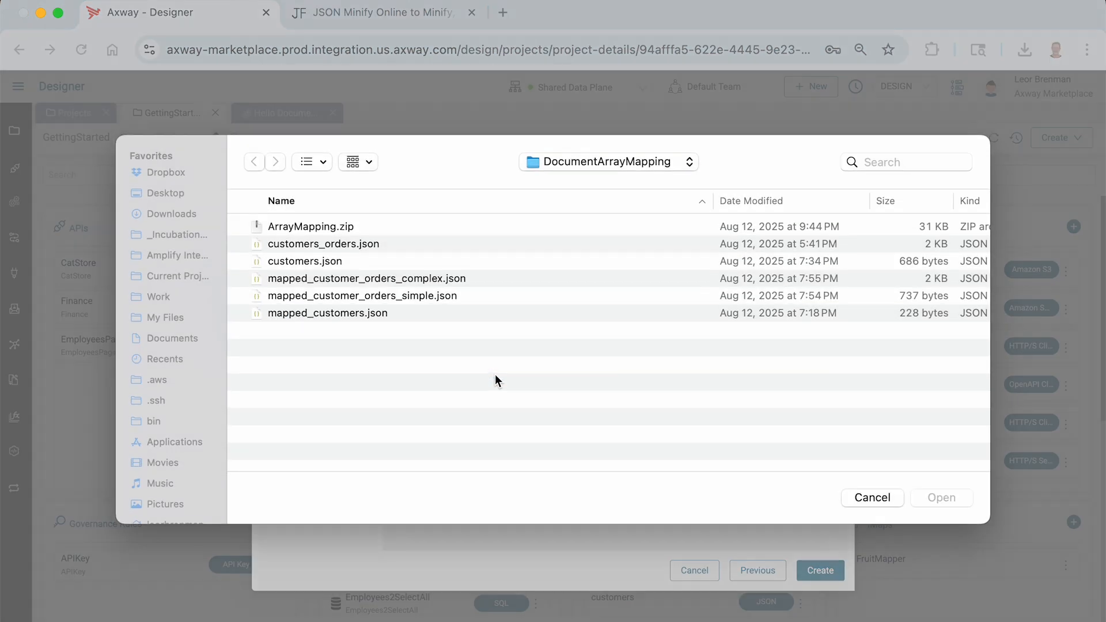
double_click(418, 298)
left_click(821, 573)
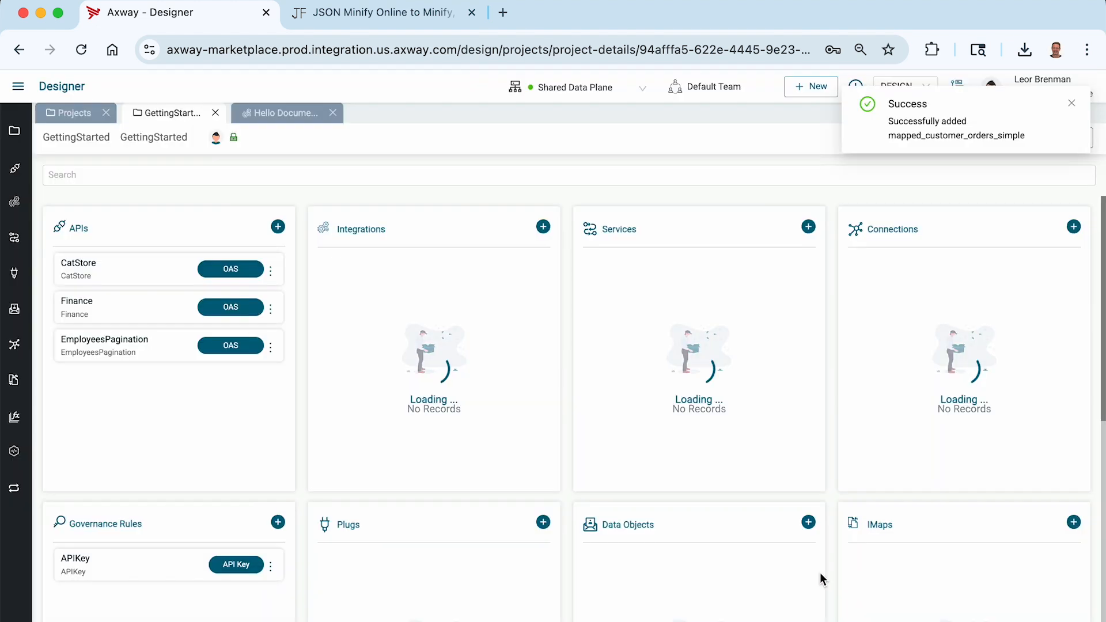
left_click(453, 113)
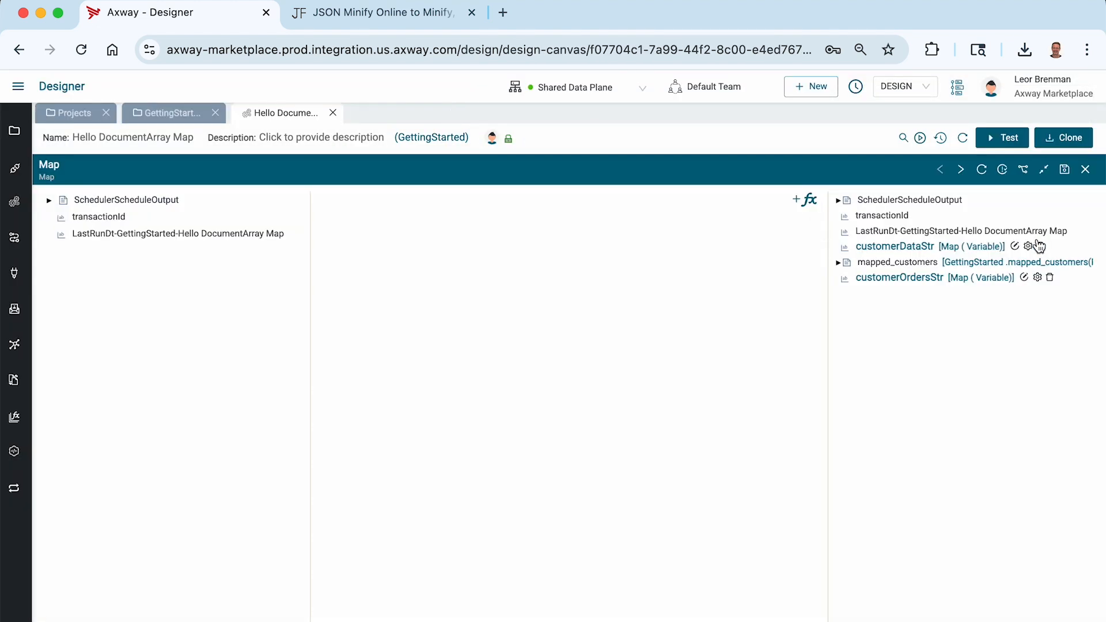
Add a Data Object Reference output variable to mapped_customer_orders_simple, then save and close the map.
right_click(856, 328)
mouse_move(872, 345)
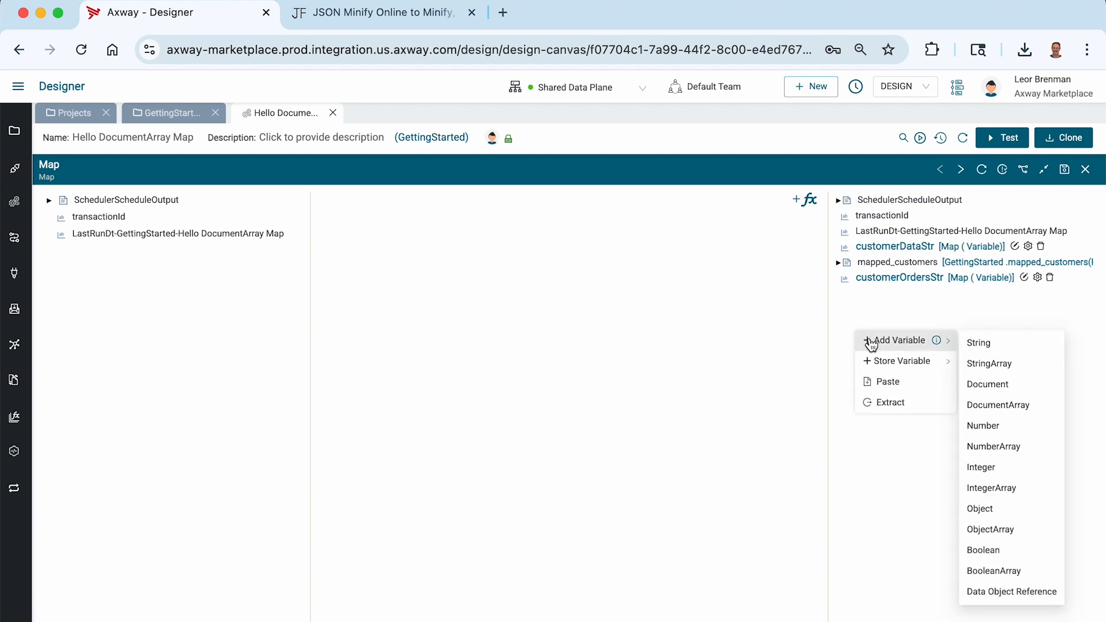
left_click(991, 594)
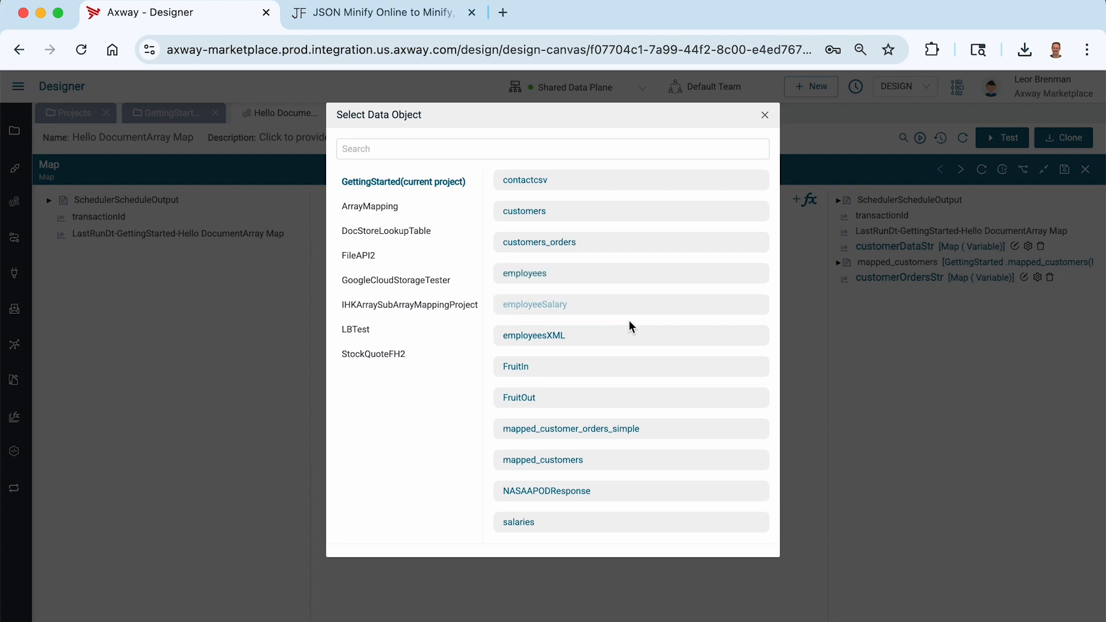
left_click(592, 433)
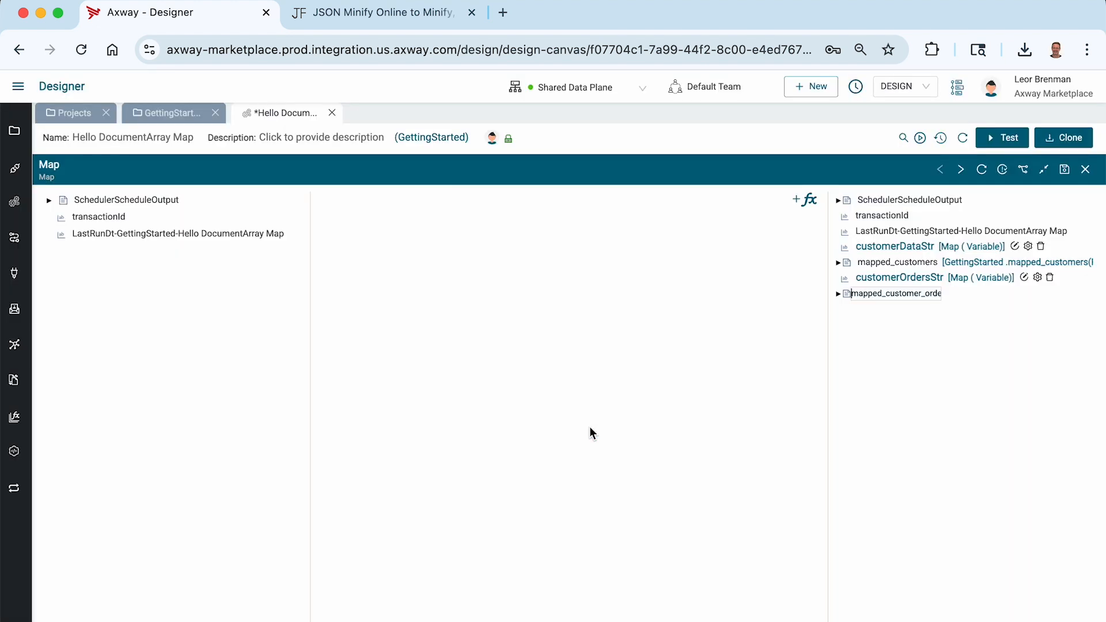
key("Return")
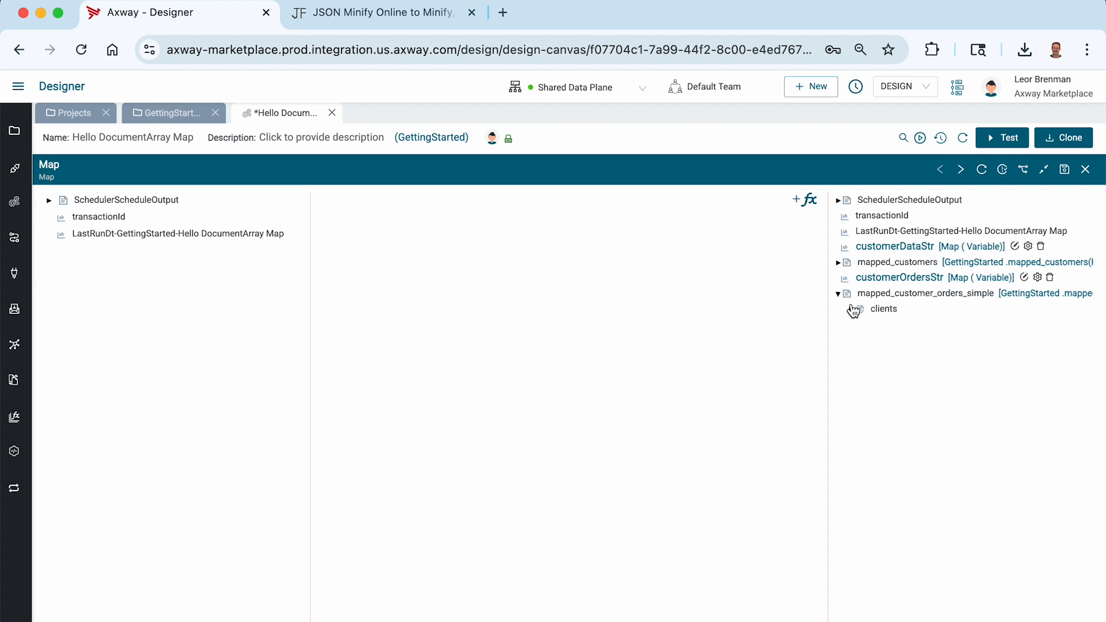
left_click(853, 310)
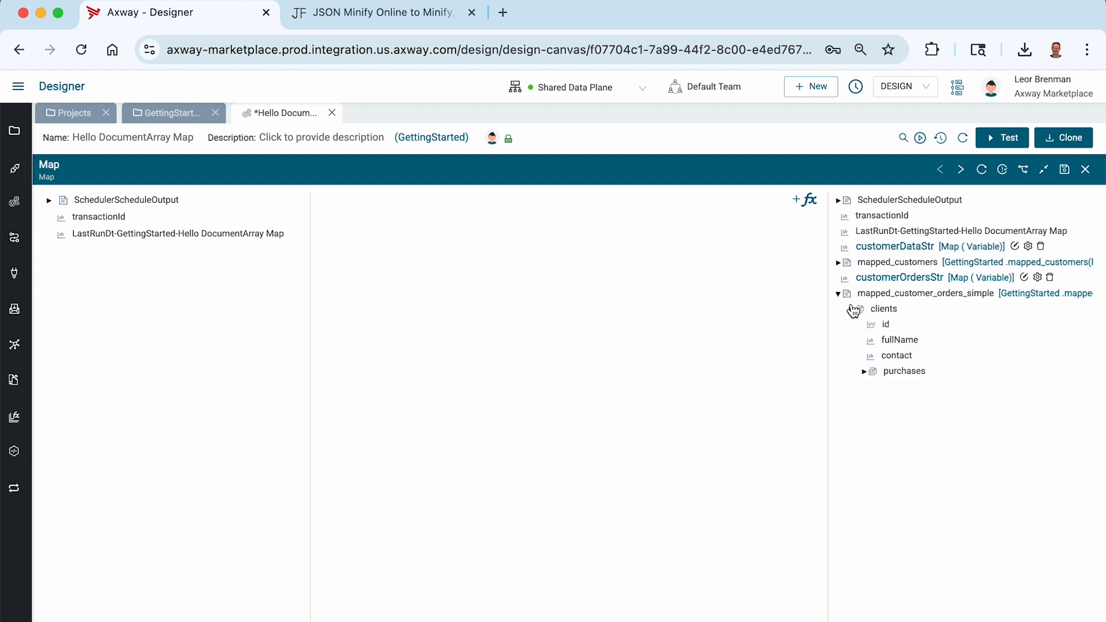
left_click(1063, 173)
left_click(1087, 171)
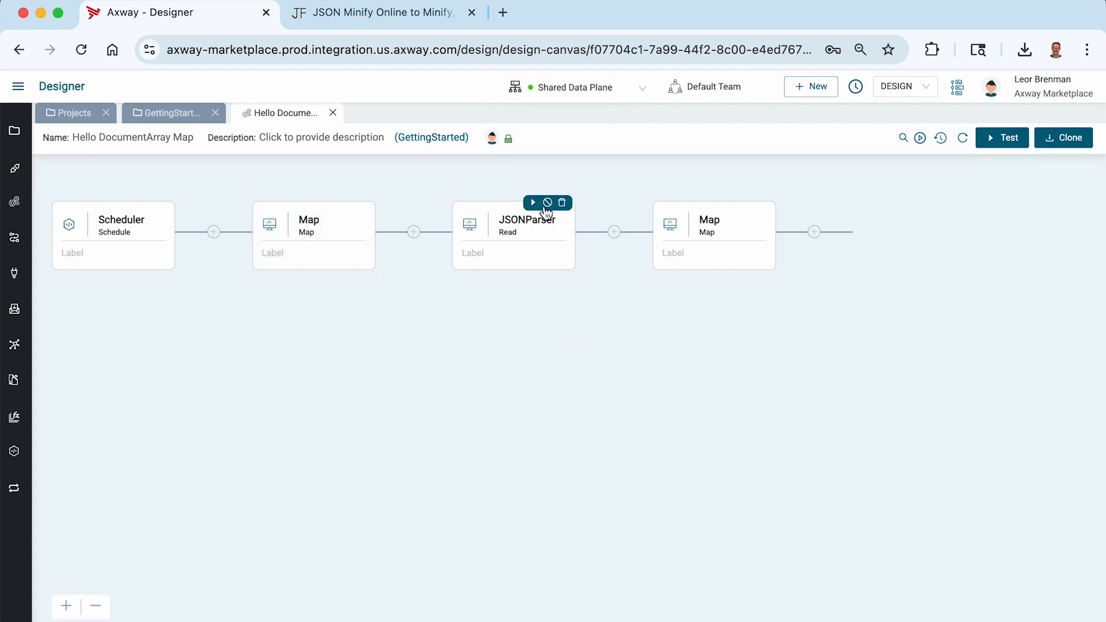
Disable the existing JSONParser step and the second Map step.
left_click(548, 204)
mouse_move(765, 234)
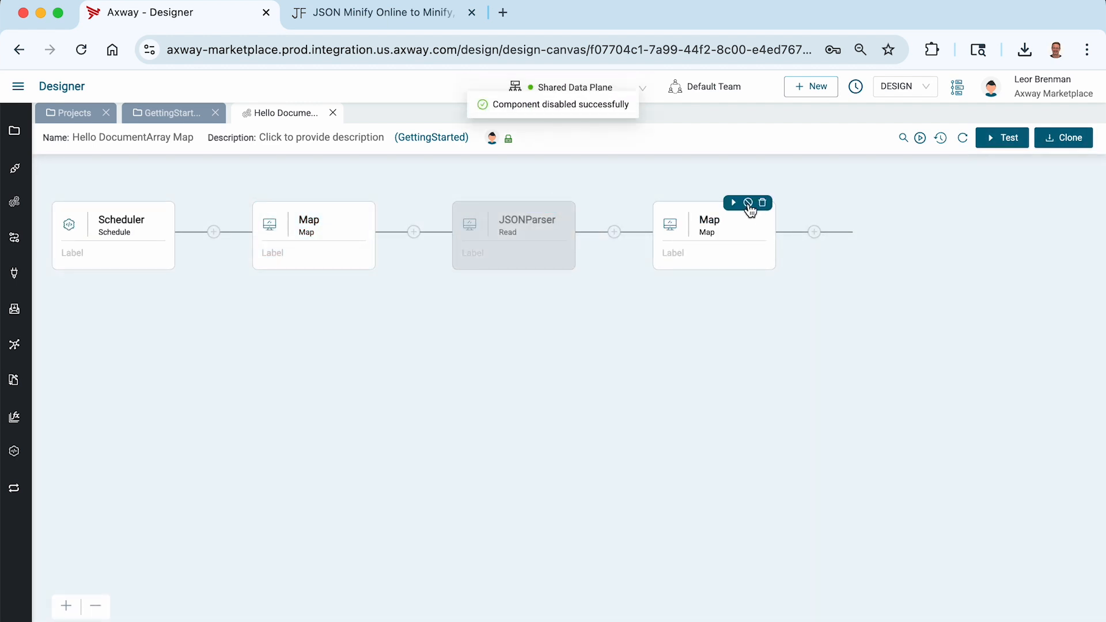
left_click(748, 203)
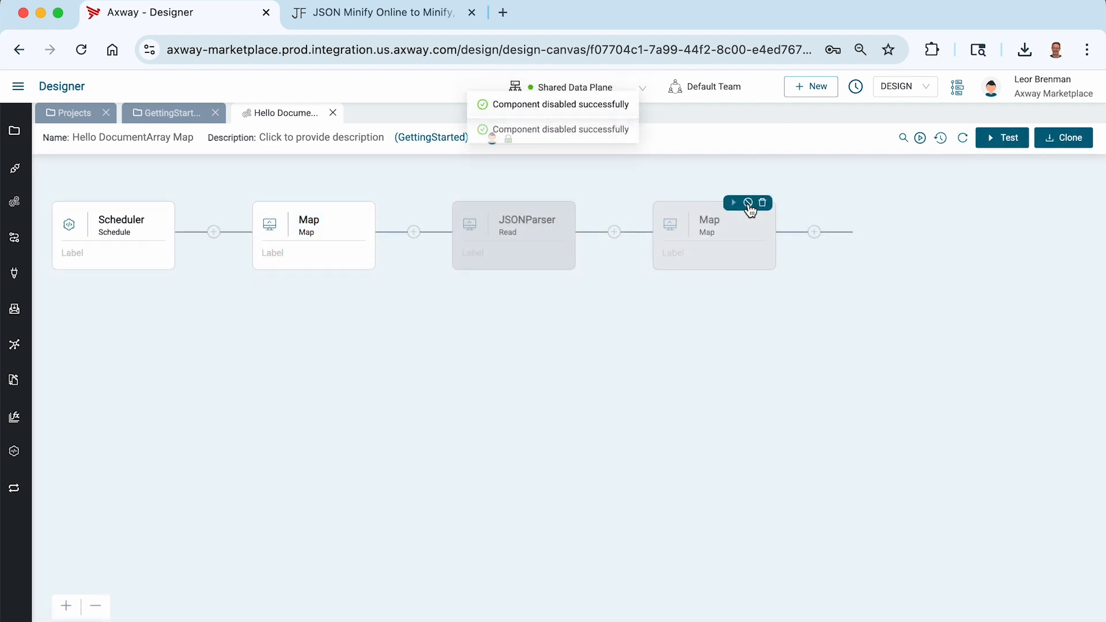
Append a JSONParser Read step at the end of the flow.
left_click(816, 233)
left_click(927, 190)
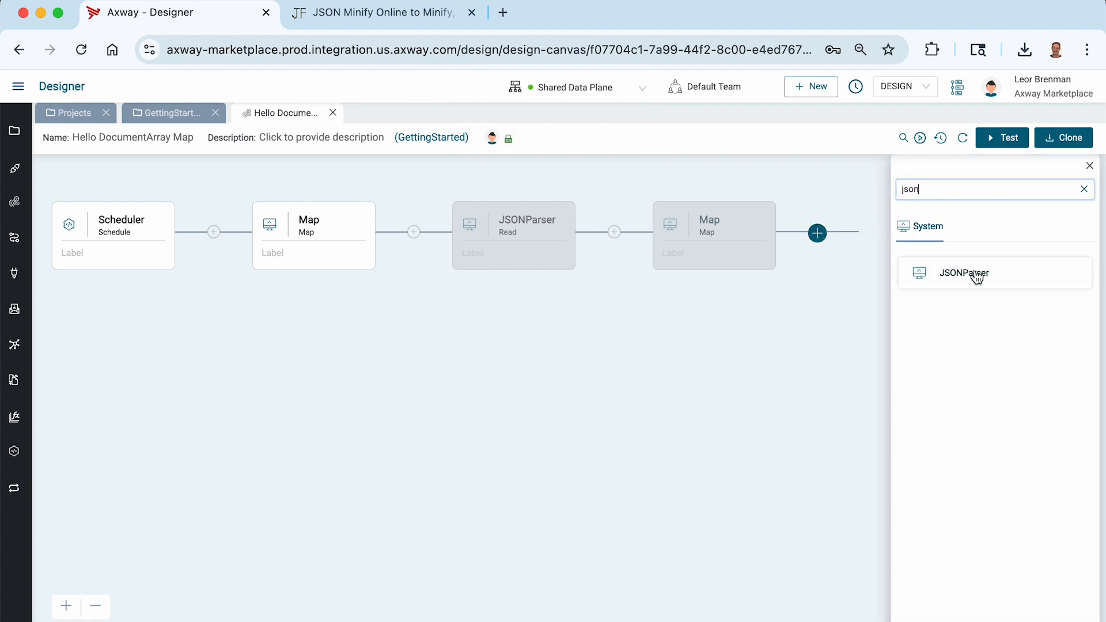
left_click(965, 277)
left_click(942, 303)
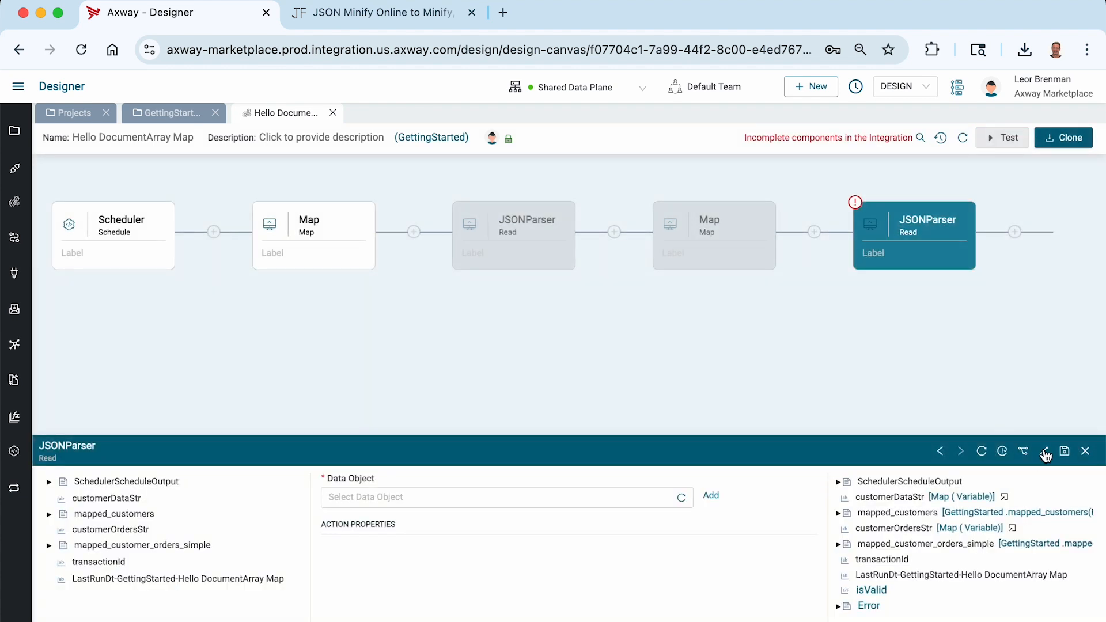
Set the new JSONParser to data object customers_orders with customerOrdersStr as jsonString, then save.
left_click(1046, 452)
left_click(362, 214)
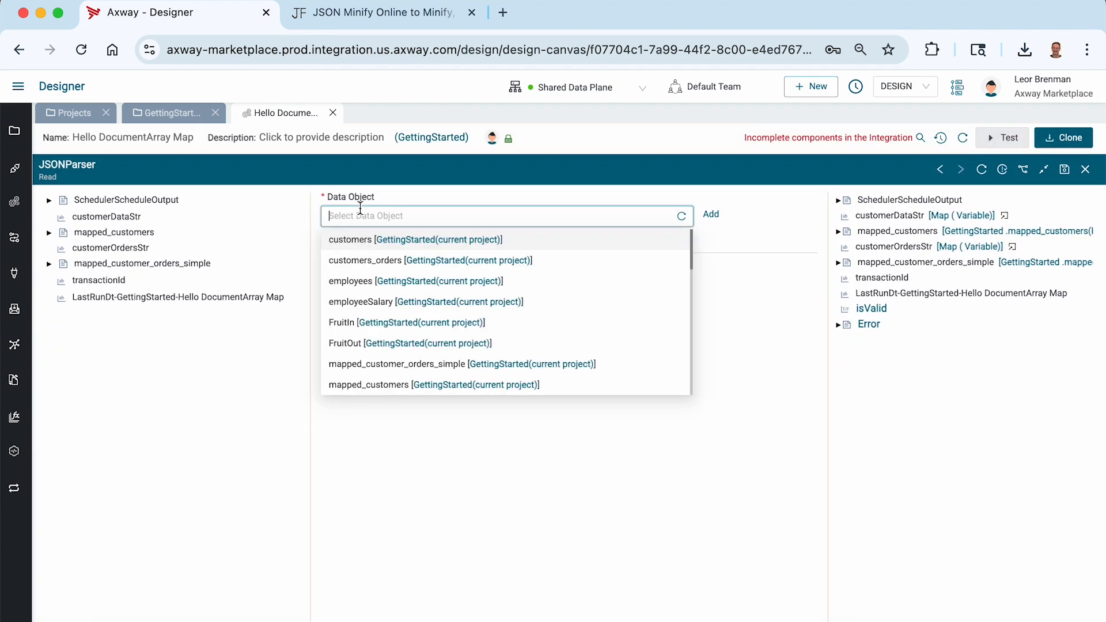
left_click(365, 263)
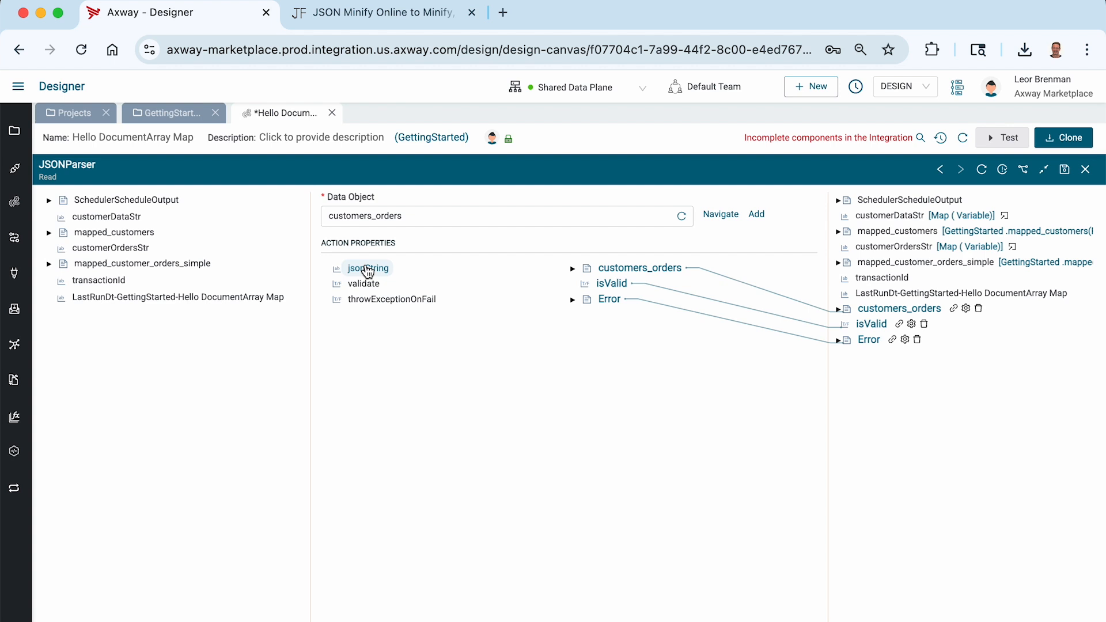
left_click_drag(125, 255, 368, 274)
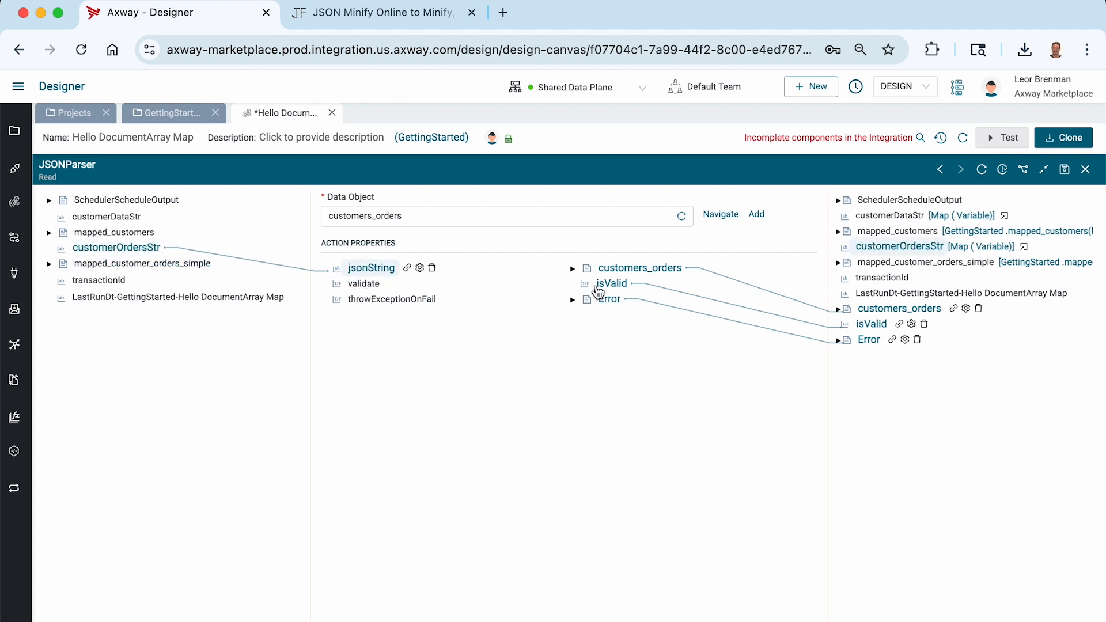
left_click(572, 270)
left_click(586, 284)
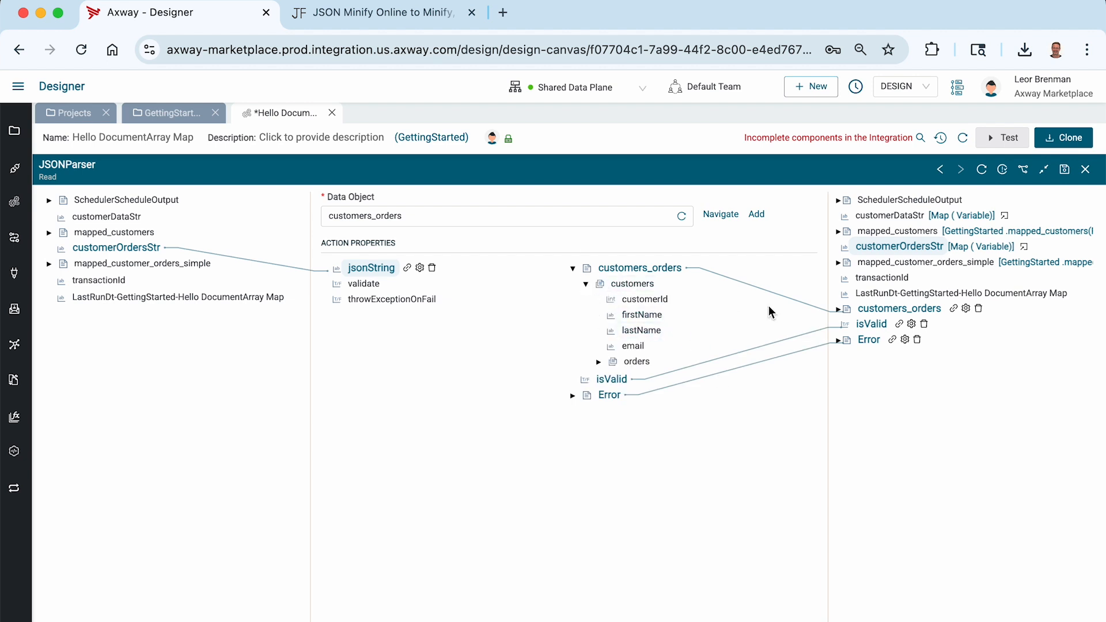
left_click(1066, 170)
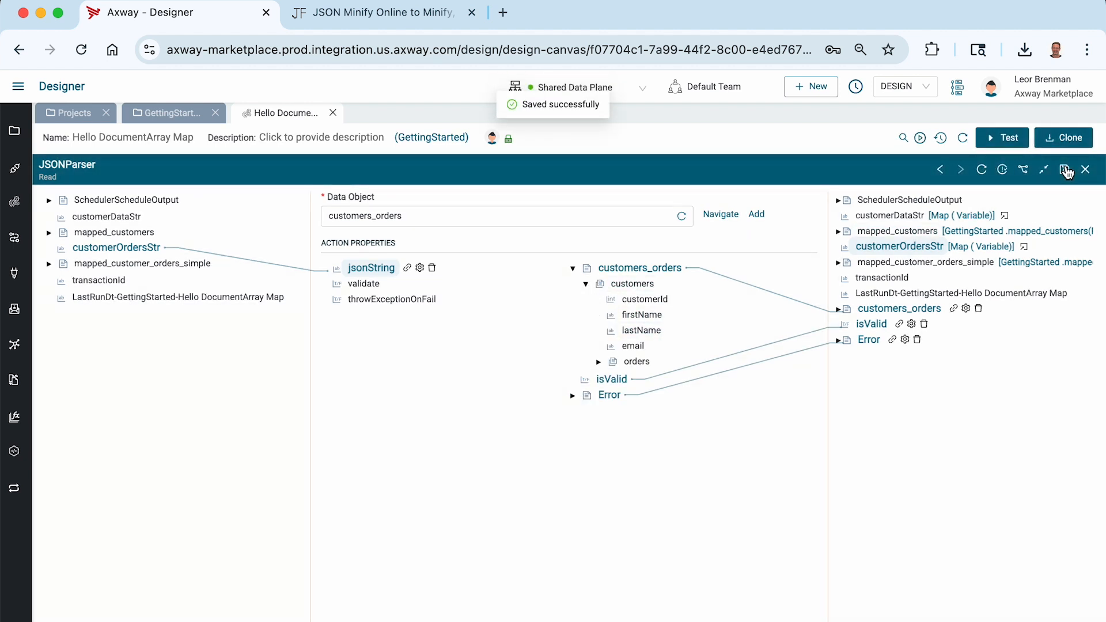
left_click(1087, 171)
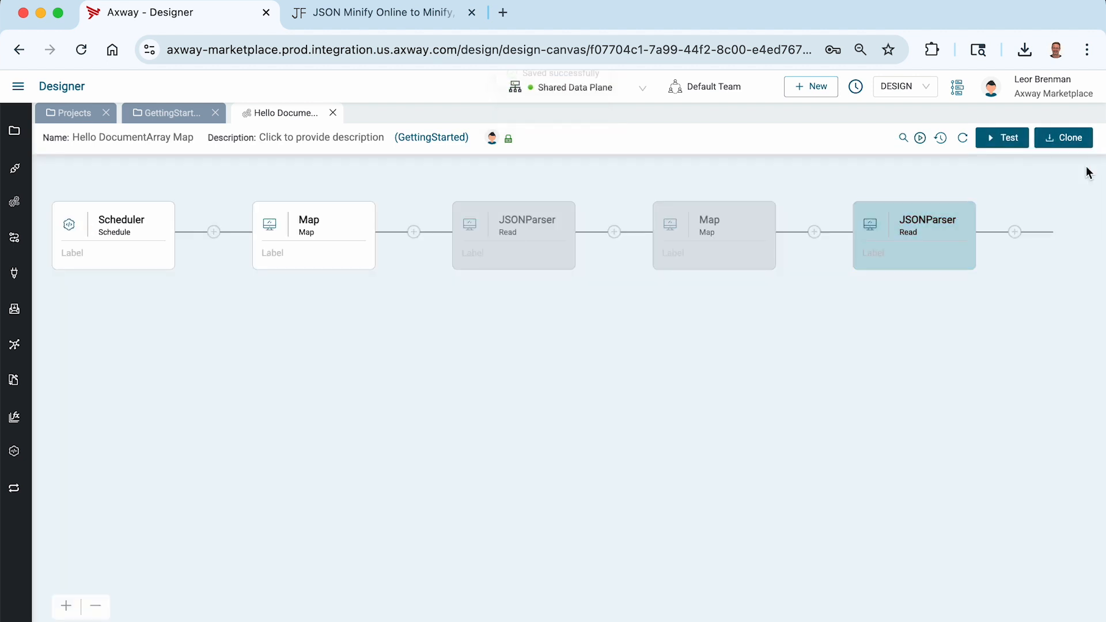
Append a Map step after the last JSONParser, found by searching 'm'.
left_click(1015, 233)
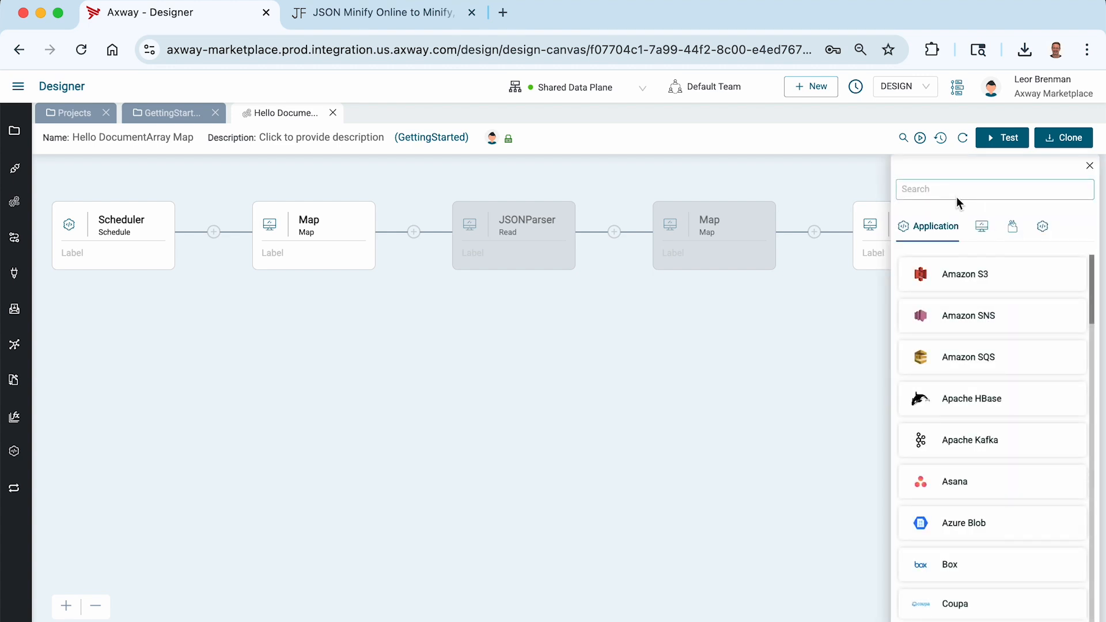
left_click(937, 190)
type("map")
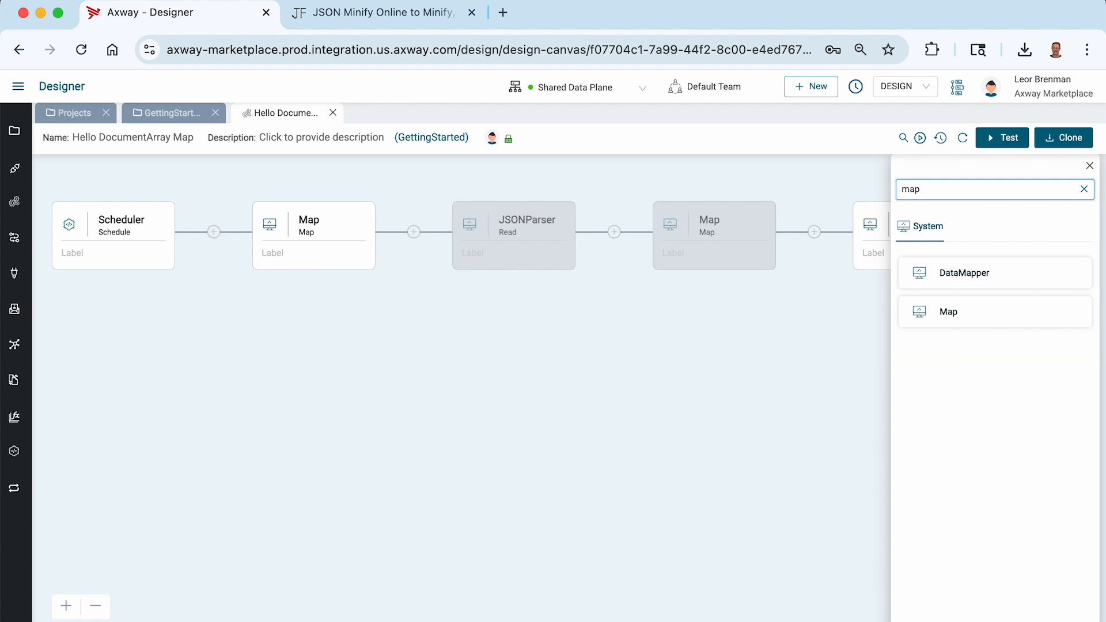
left_click(950, 314)
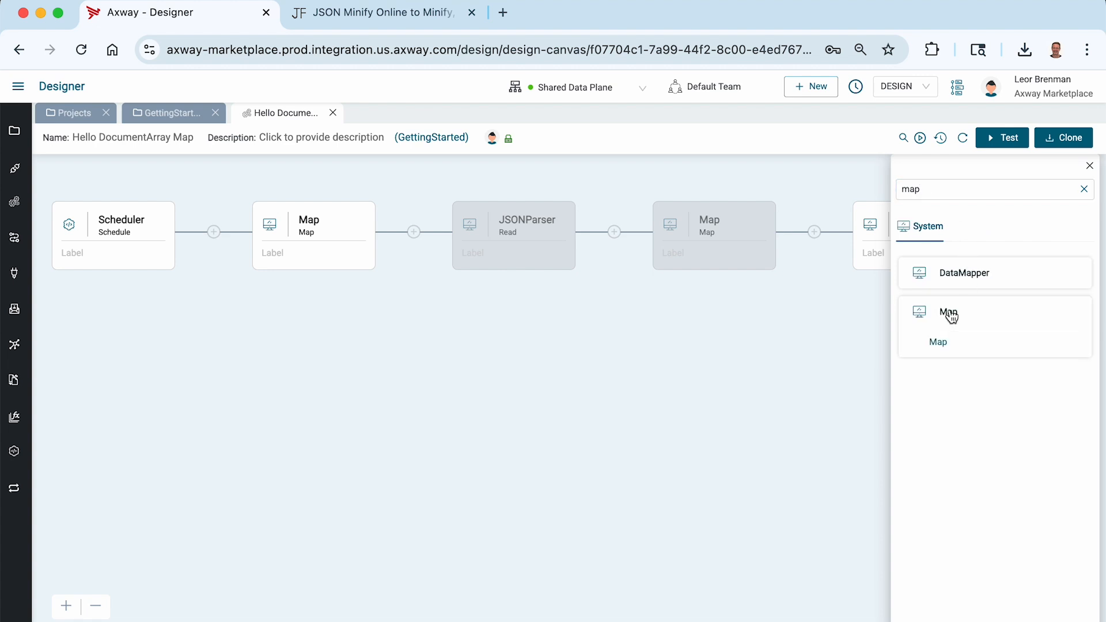
left_click(940, 346)
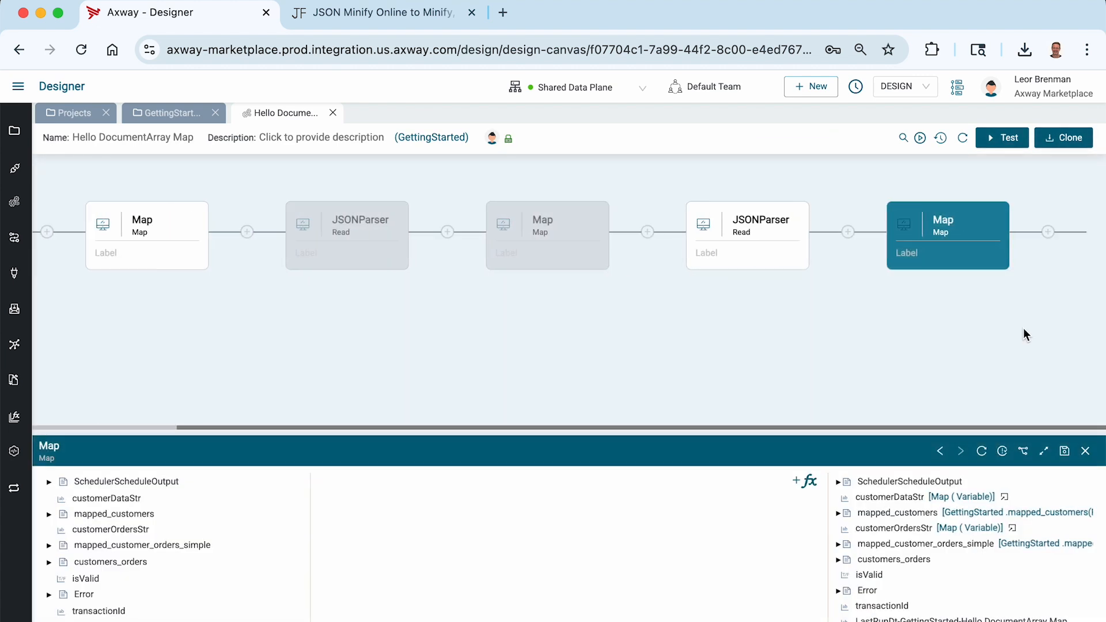
Map customers customerId to clients id and email to clients contact.
left_click(1044, 450)
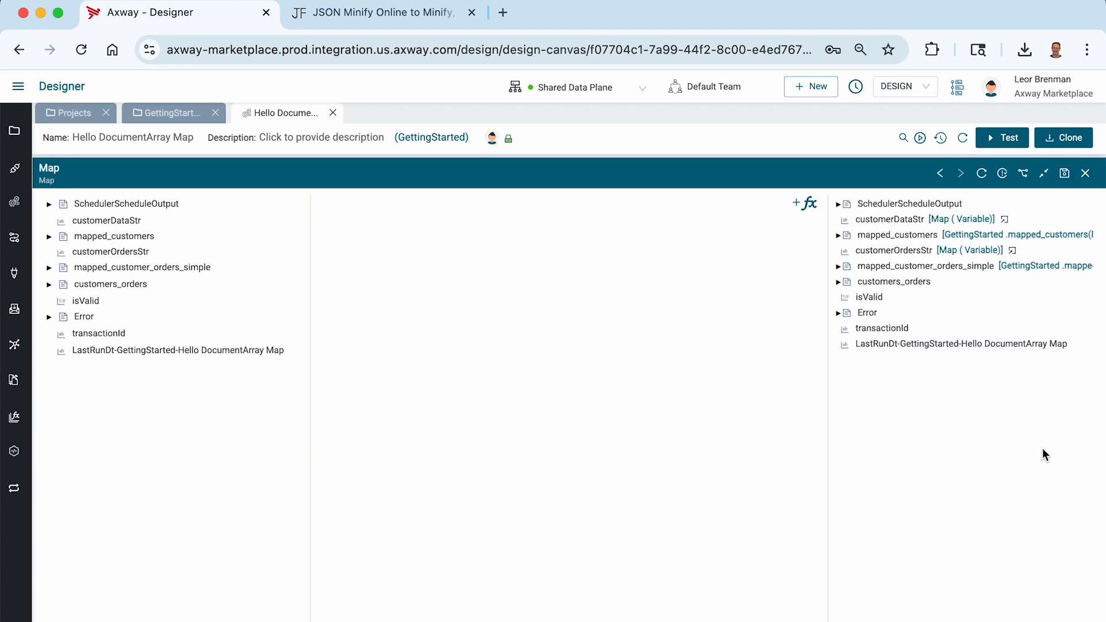
left_click(839, 264)
left_click(851, 279)
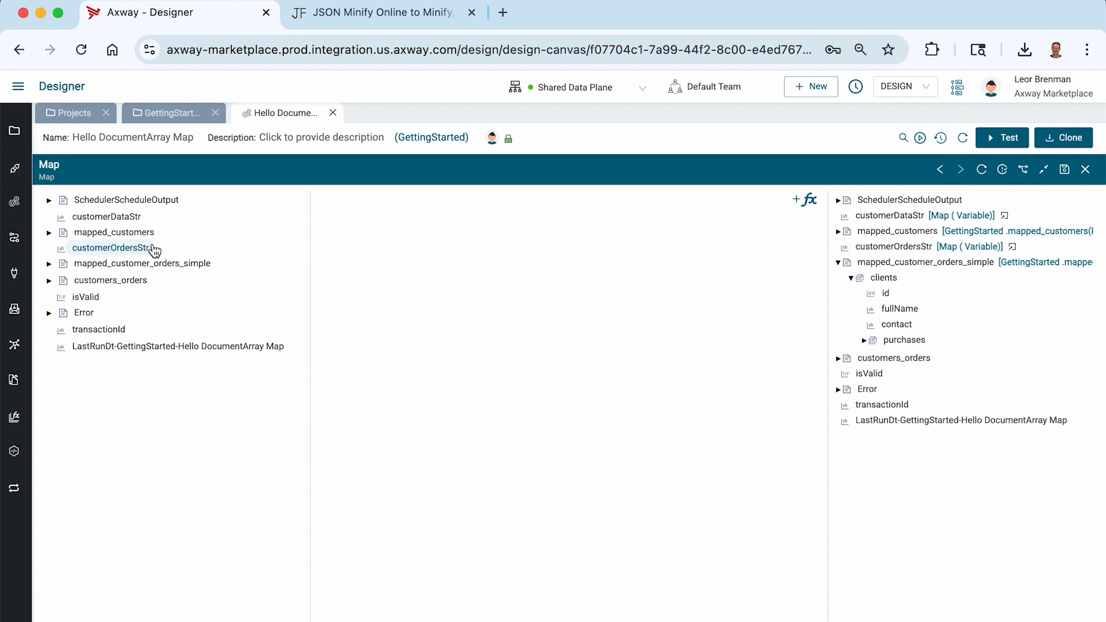
left_click(49, 281)
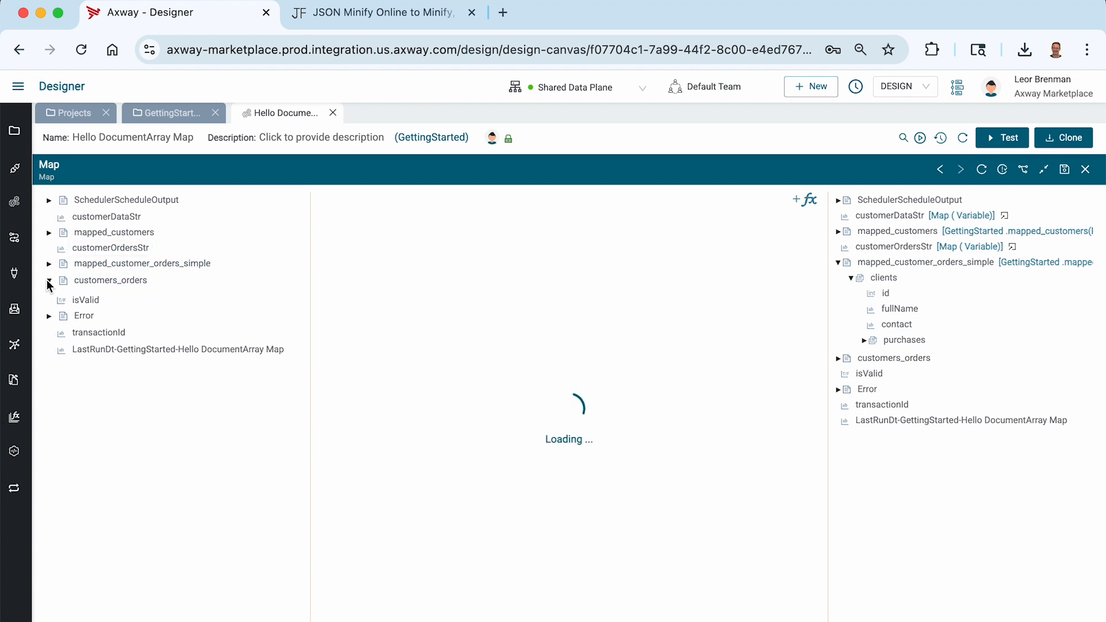
left_click(63, 297)
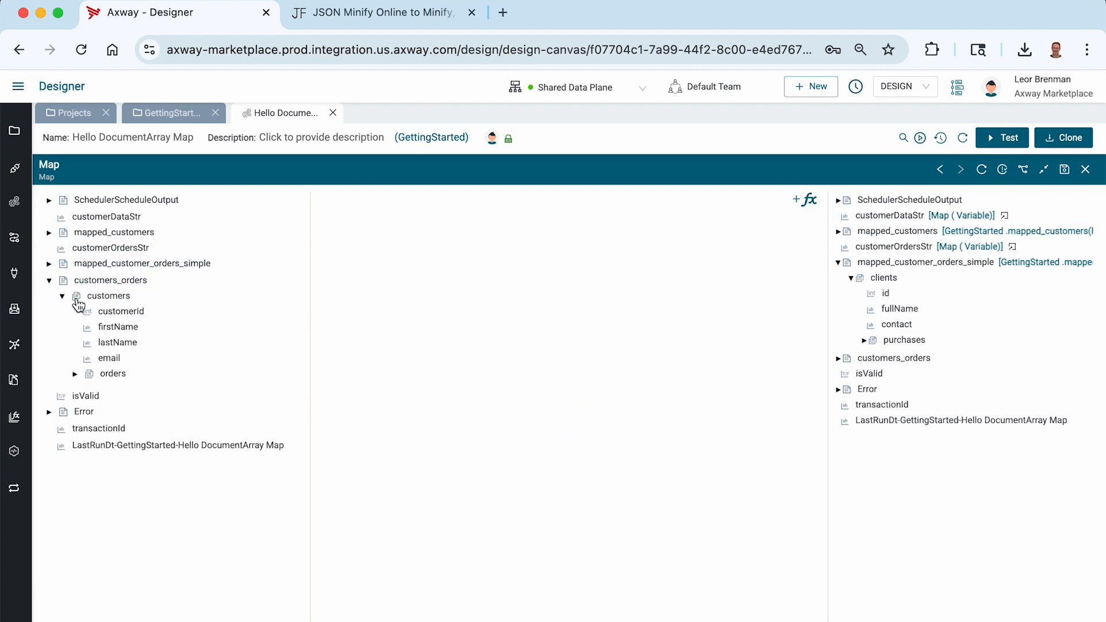
left_click_drag(121, 313, 885, 293)
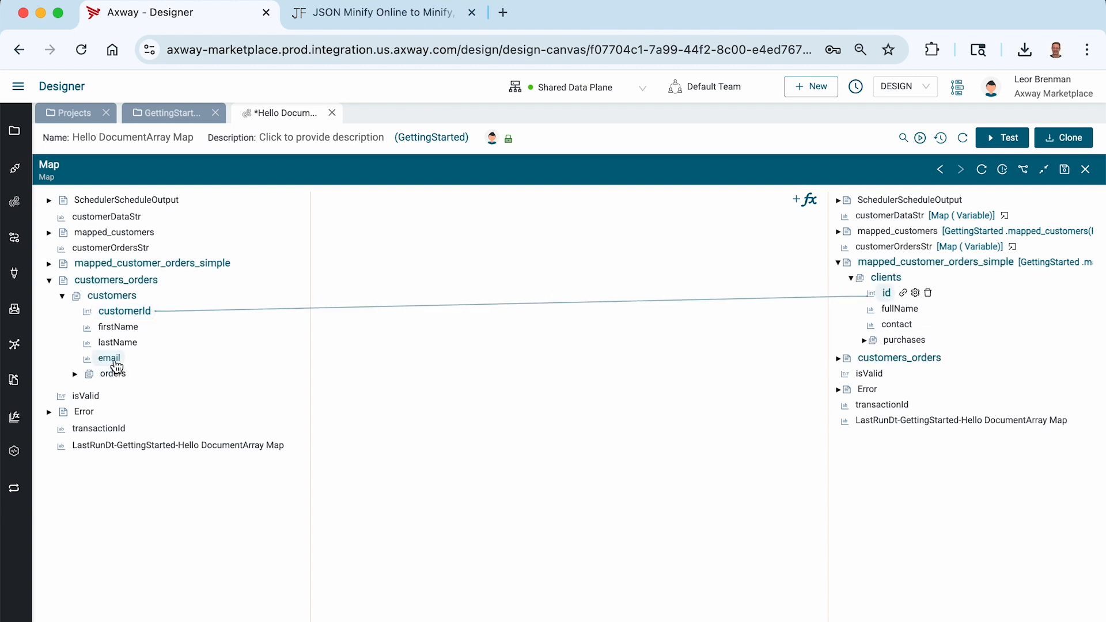
left_click_drag(111, 358, 899, 325)
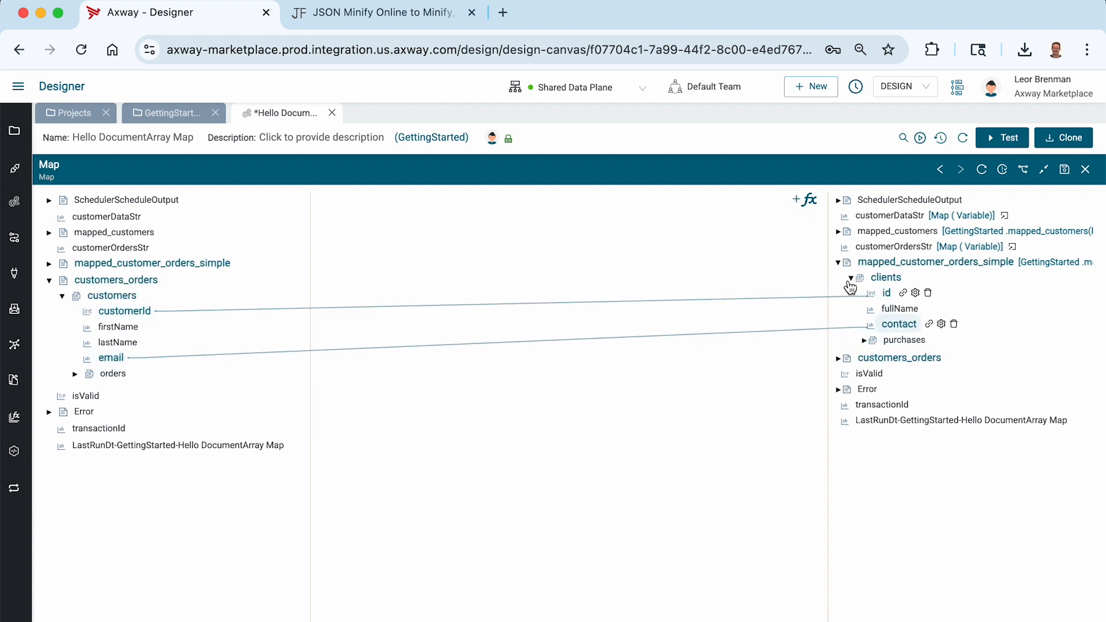
Add a FullName function combining firstName and lastName into clients fullName.
left_click(799, 203)
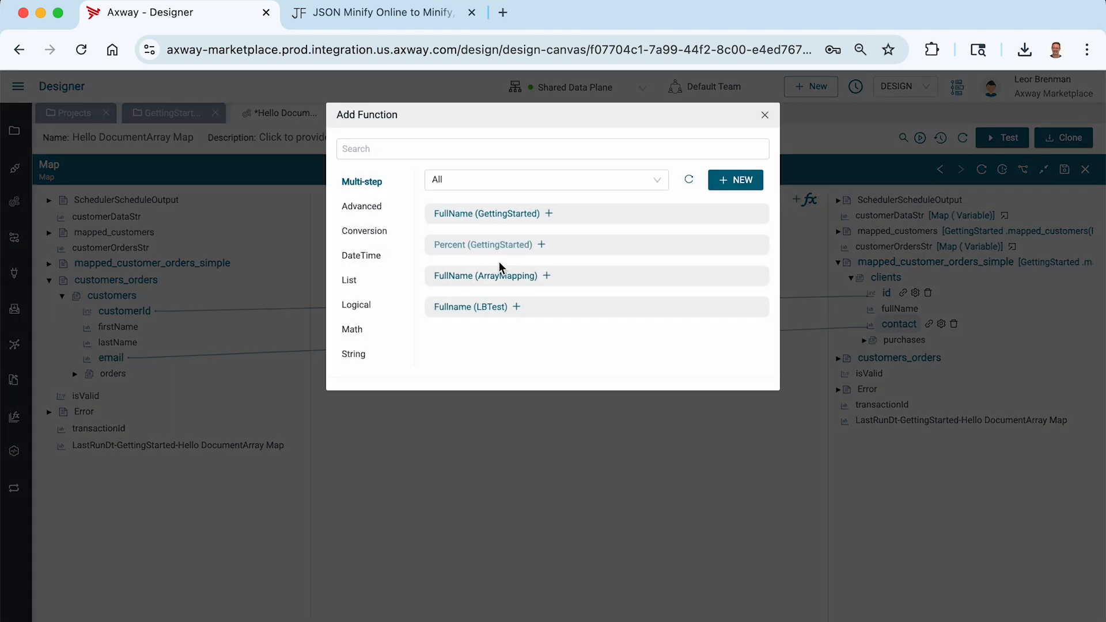
left_click(484, 221)
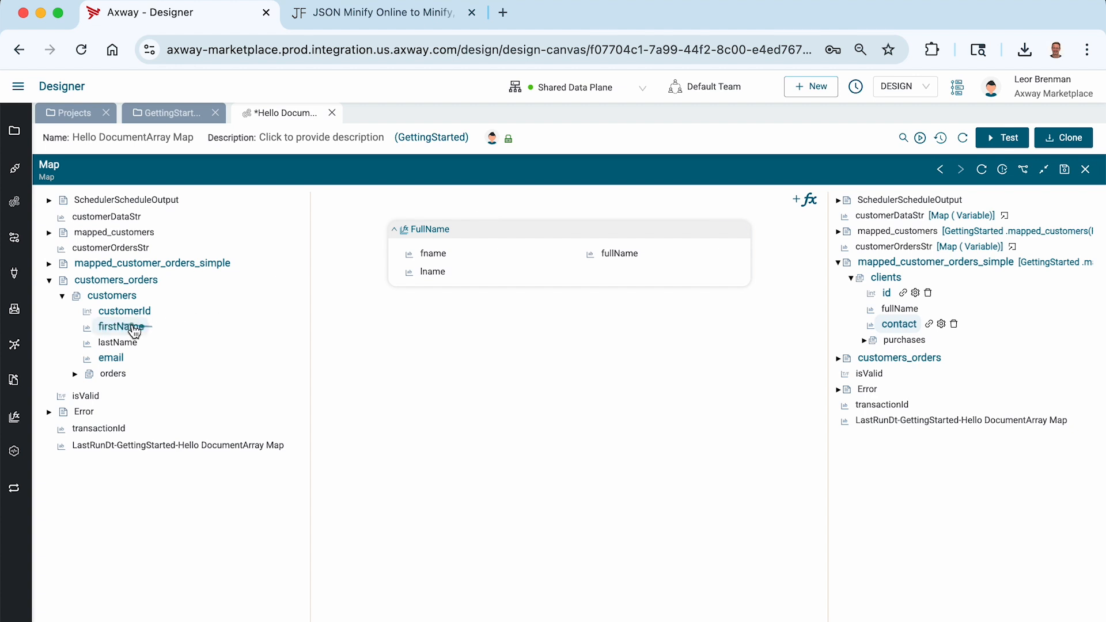
left_click_drag(139, 327, 426, 255)
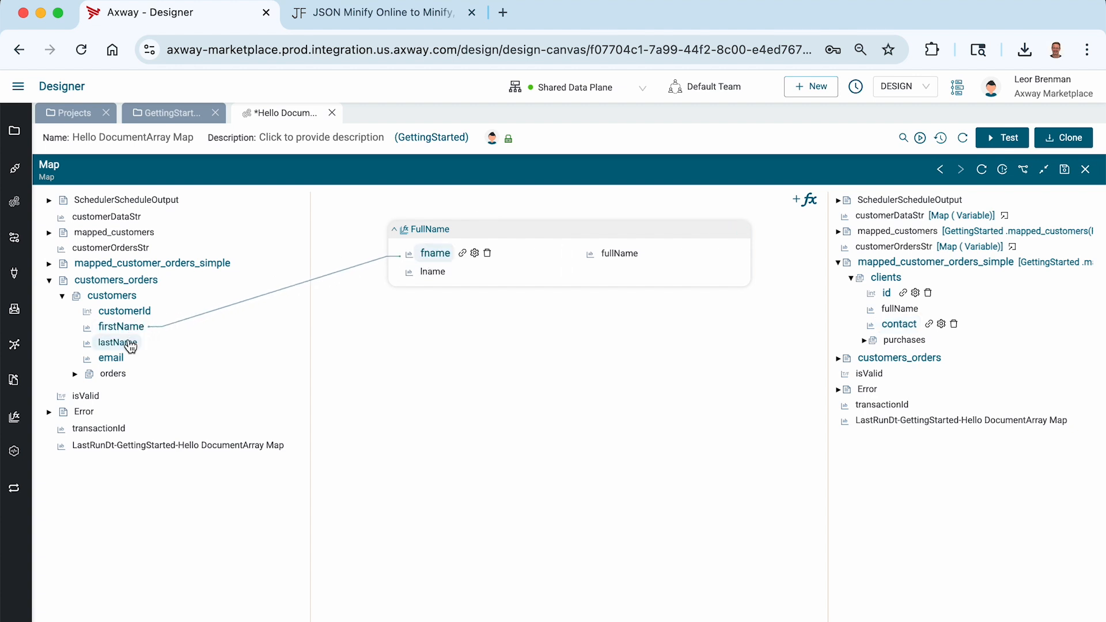
left_click_drag(124, 343, 432, 275)
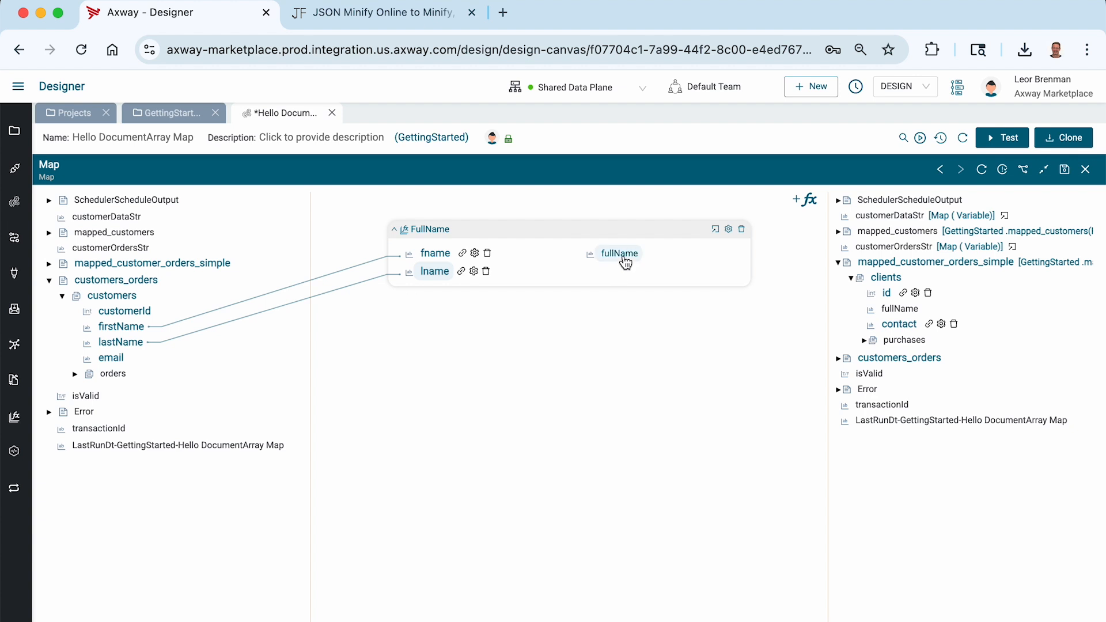
left_click_drag(624, 255, 902, 314)
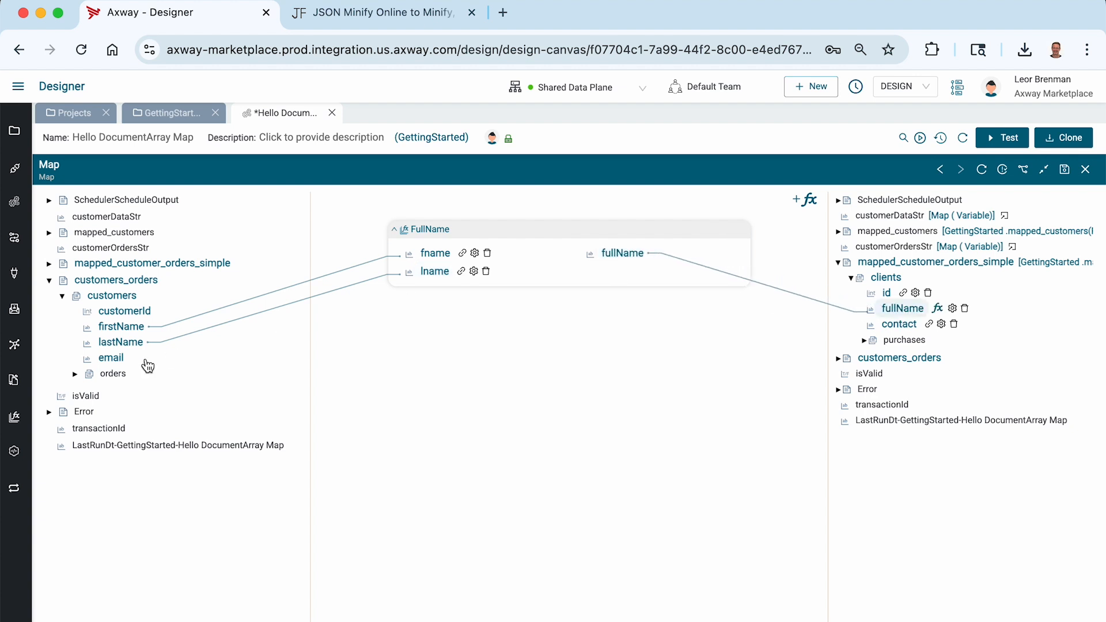
left_click(75, 374)
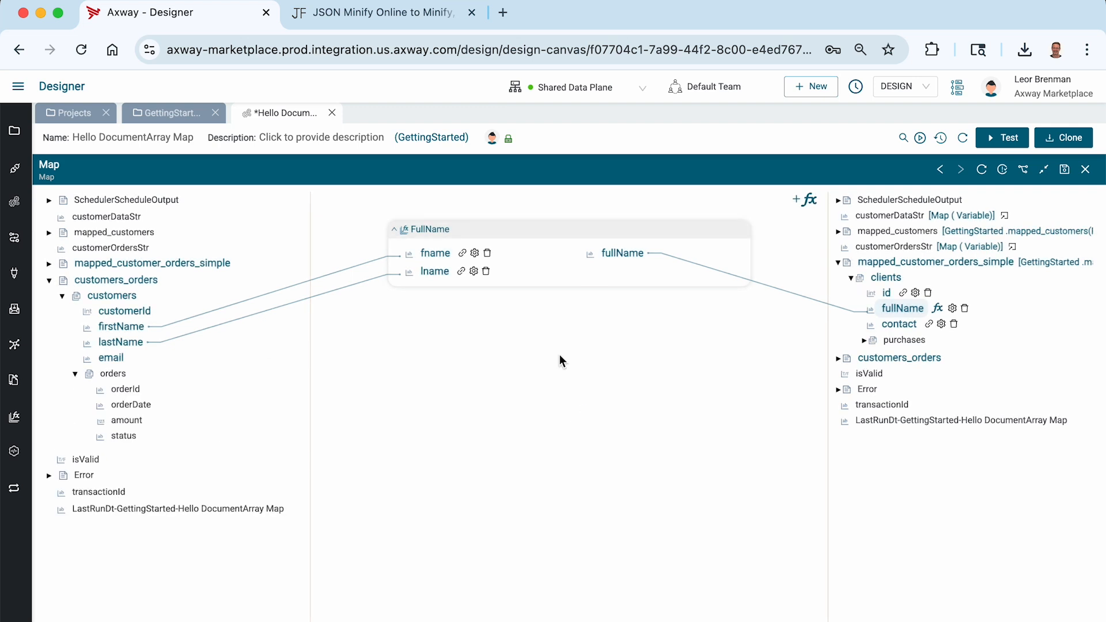
Map orderId, orderDate, amount and status to purchases purchaseId, date, totalAmount and status, then save.
left_click(865, 341)
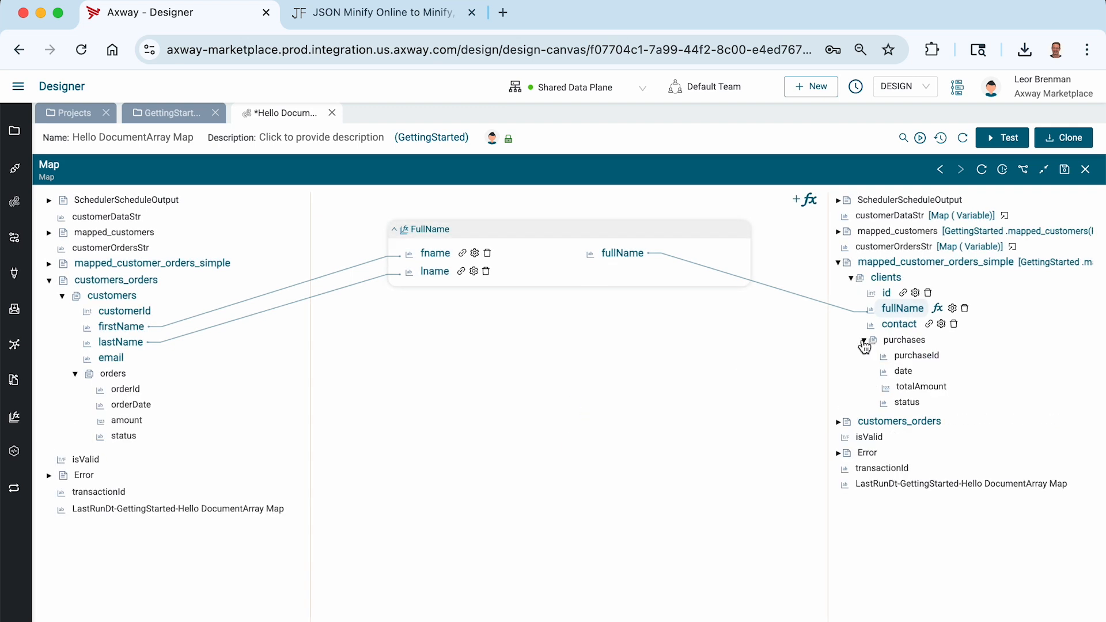
left_click_drag(143, 393, 916, 358)
left_click_drag(156, 405, 904, 372)
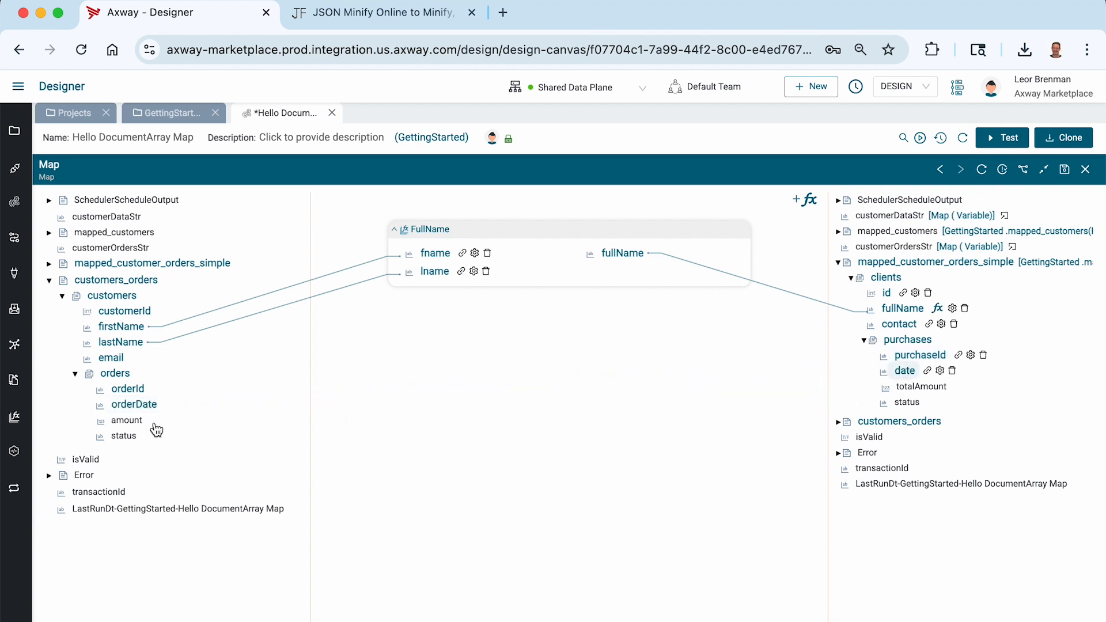
left_click_drag(144, 420, 916, 387)
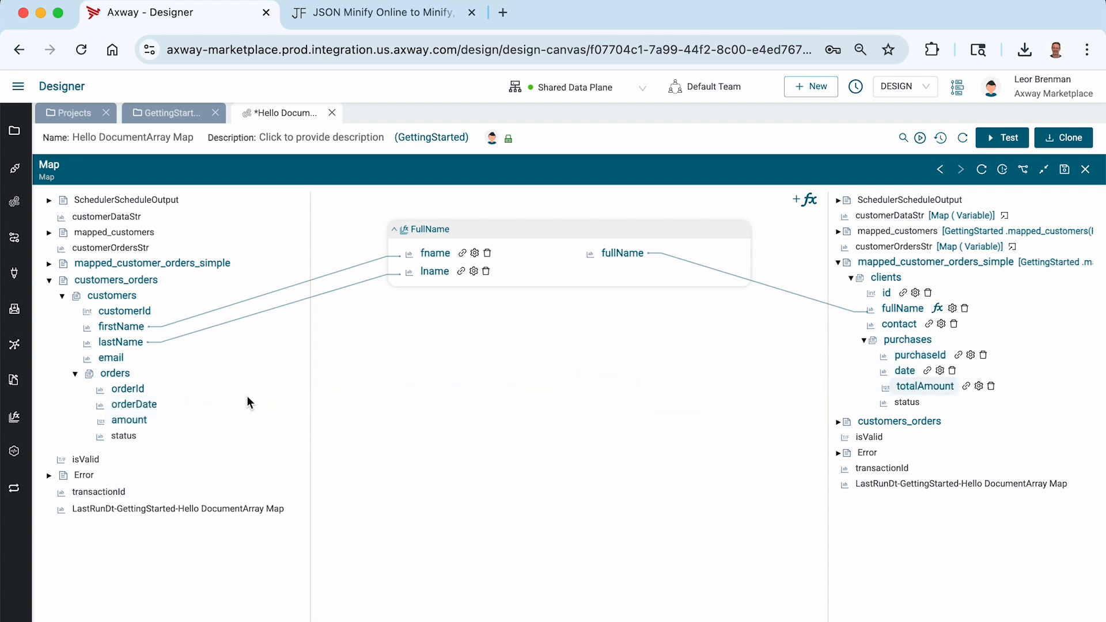
left_click_drag(136, 443, 909, 406)
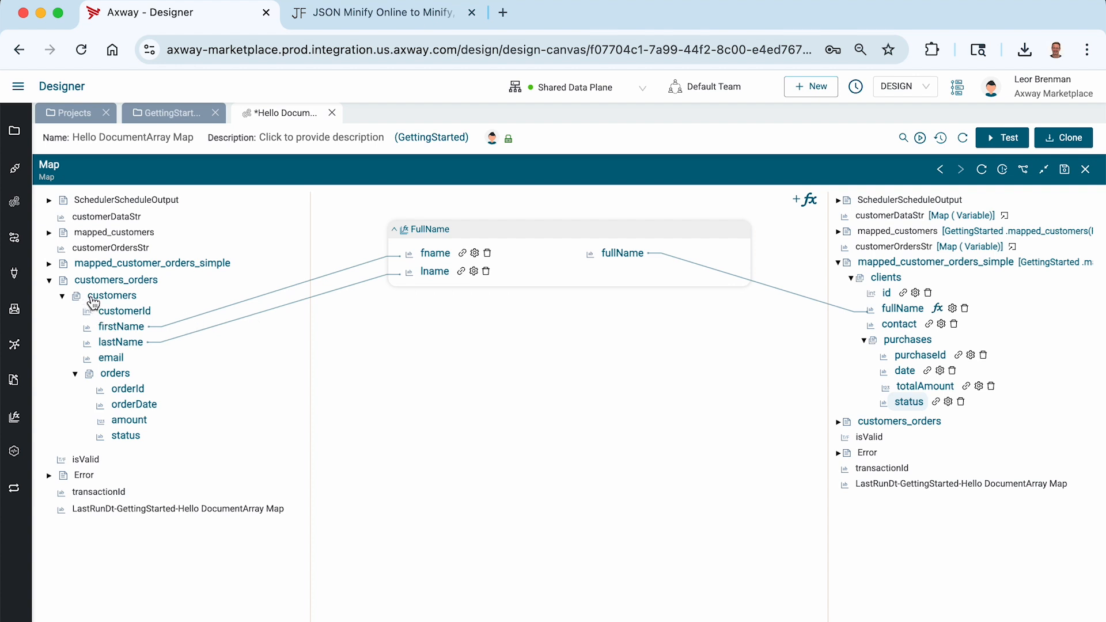
left_click(1065, 171)
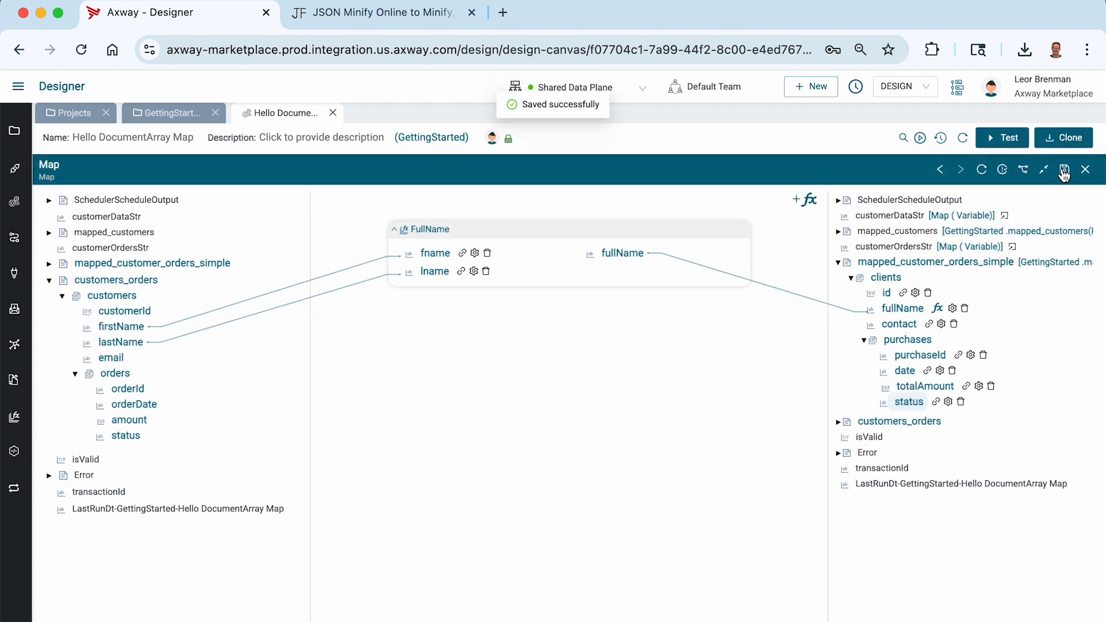
Test-run the integration and expand the final Map output down to the first client's purchases.
left_click(1005, 139)
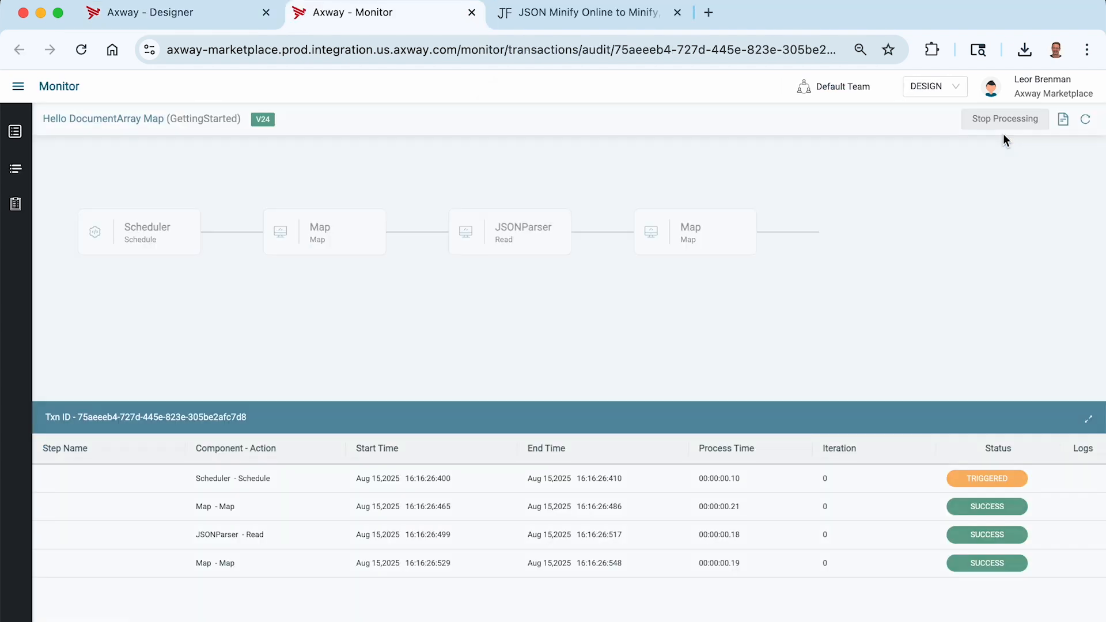
left_click(491, 567)
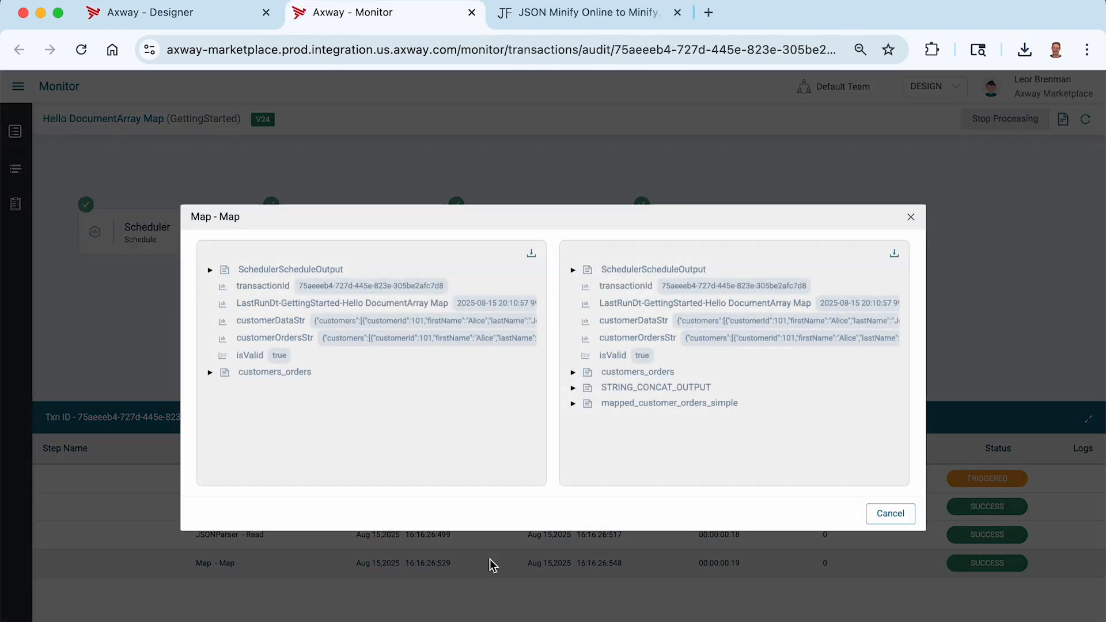
left_click(574, 404)
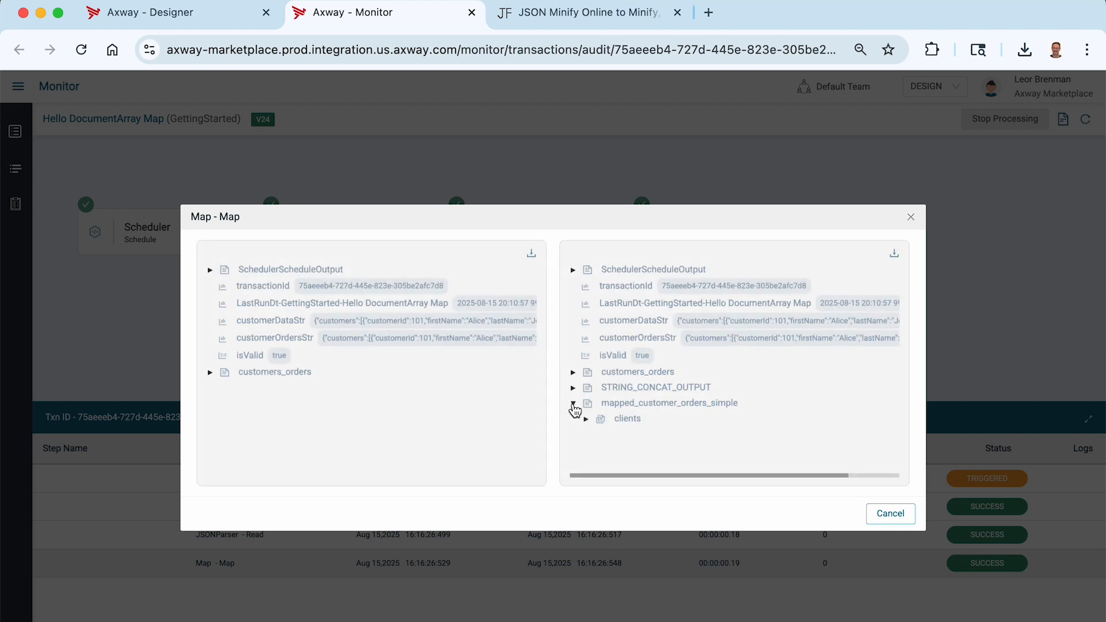
left_click(588, 423)
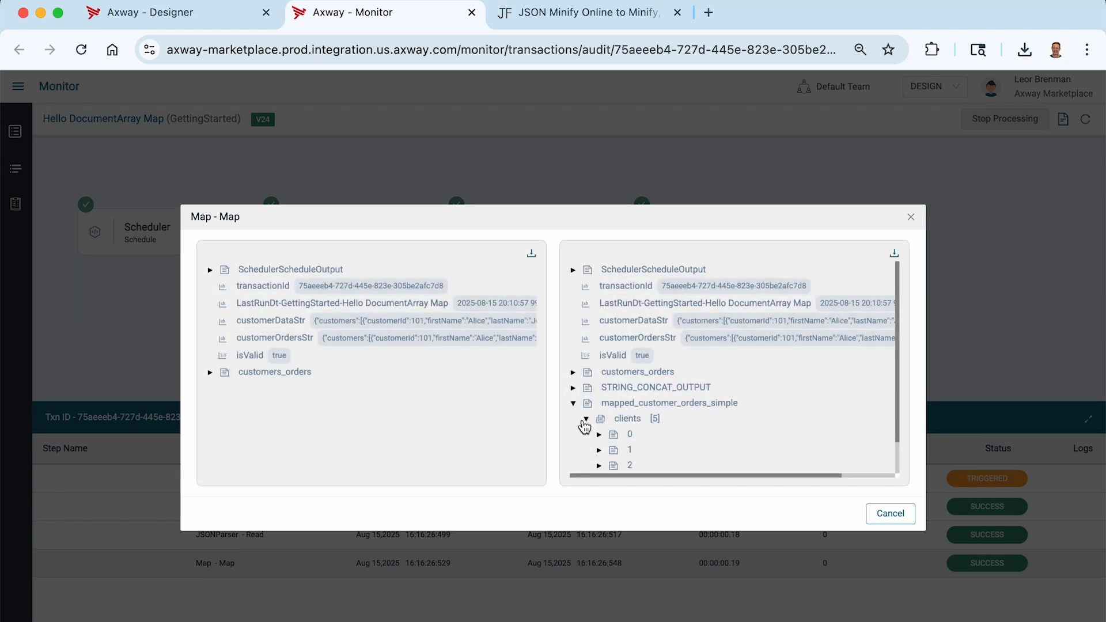
scroll(617, 398, "down", 1)
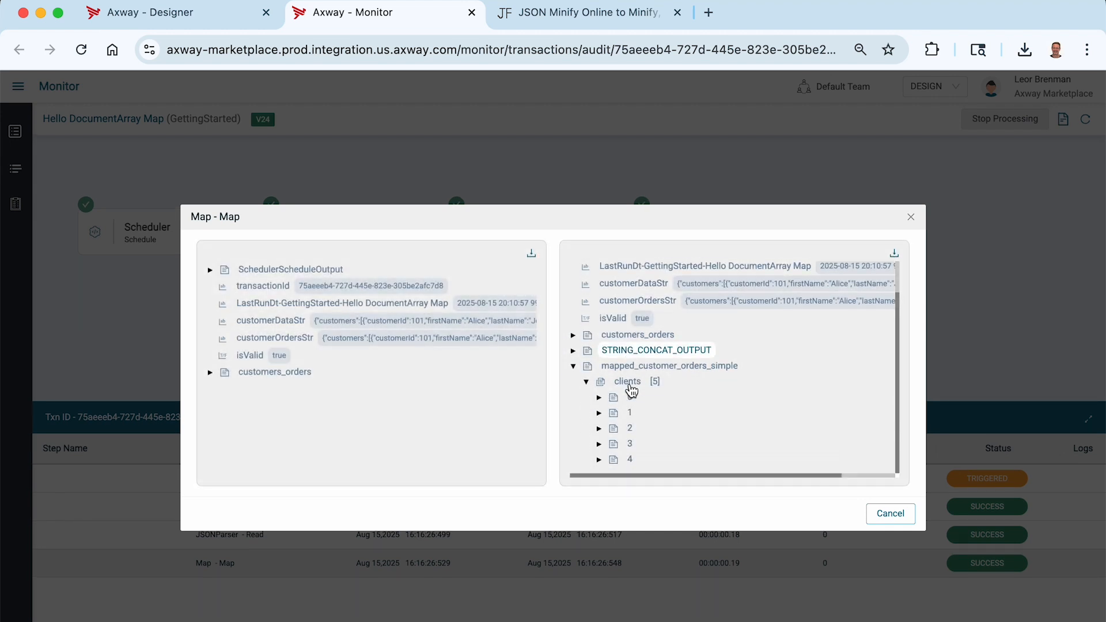
left_click(599, 398)
scroll(602, 401, "down", 1)
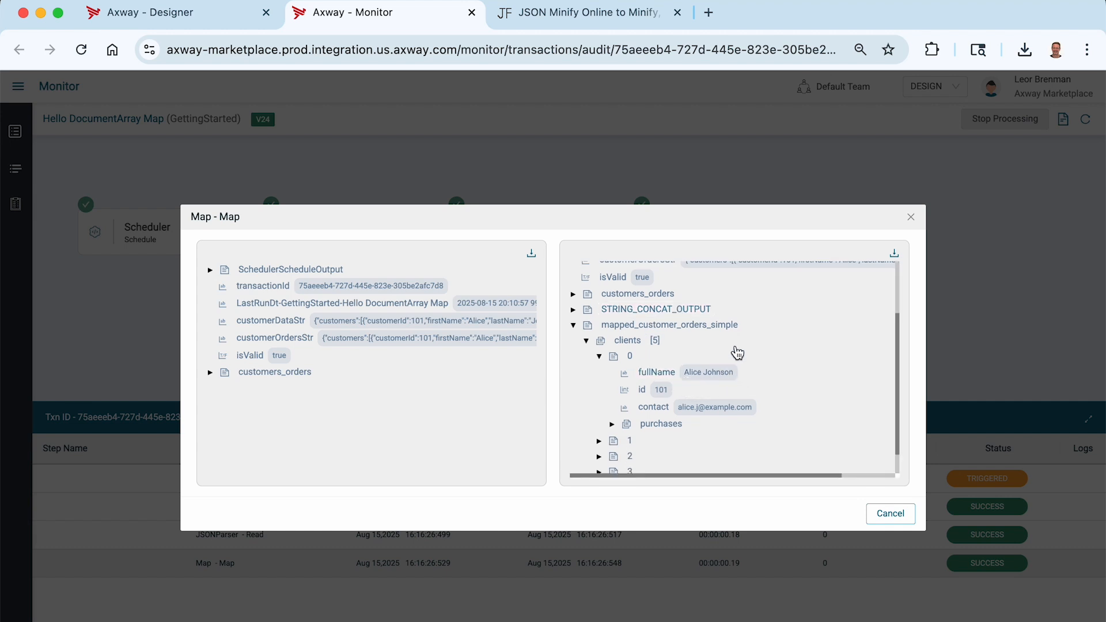
scroll(736, 363, "down", 1)
left_click(612, 397)
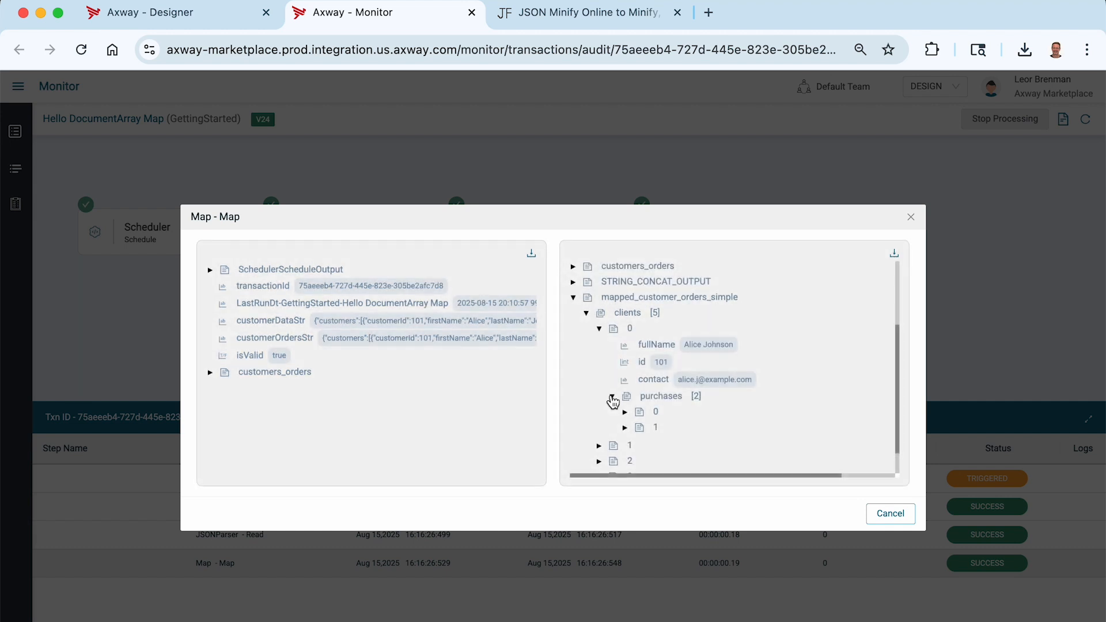
Expand the customers_orders input down to customer 4's orders.
left_click(209, 373)
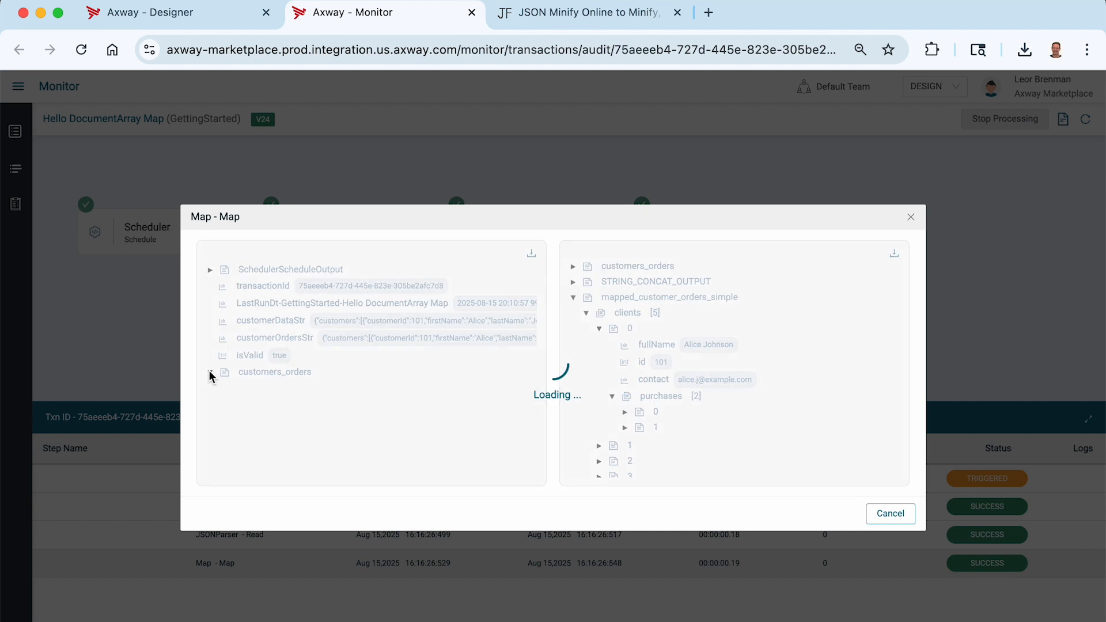
left_click(223, 388)
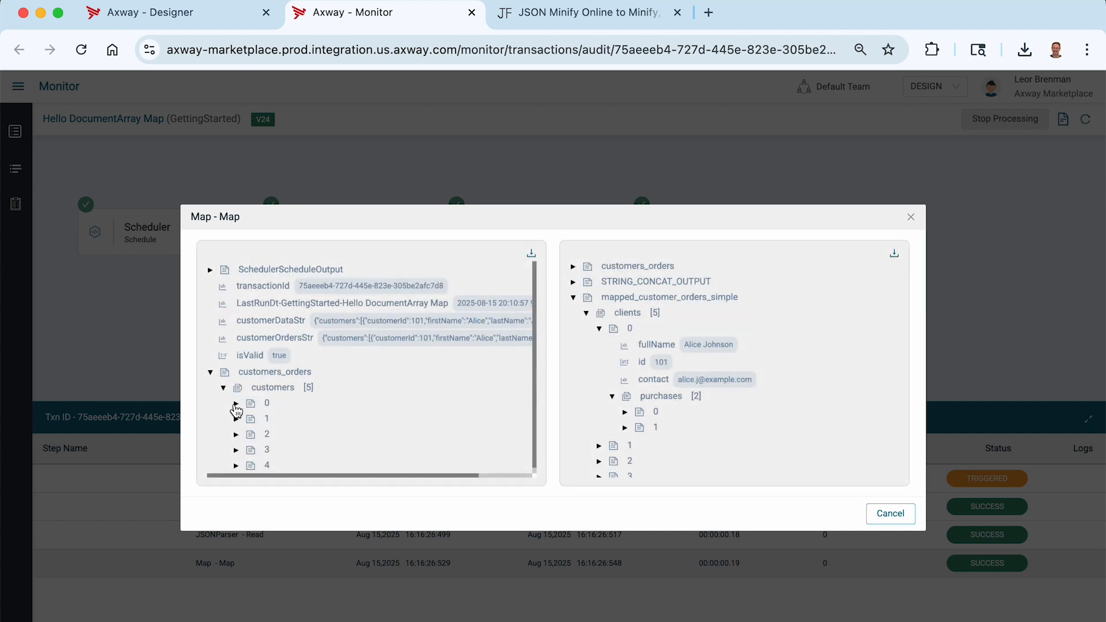
left_click(235, 403)
scroll(242, 415, "down", 3)
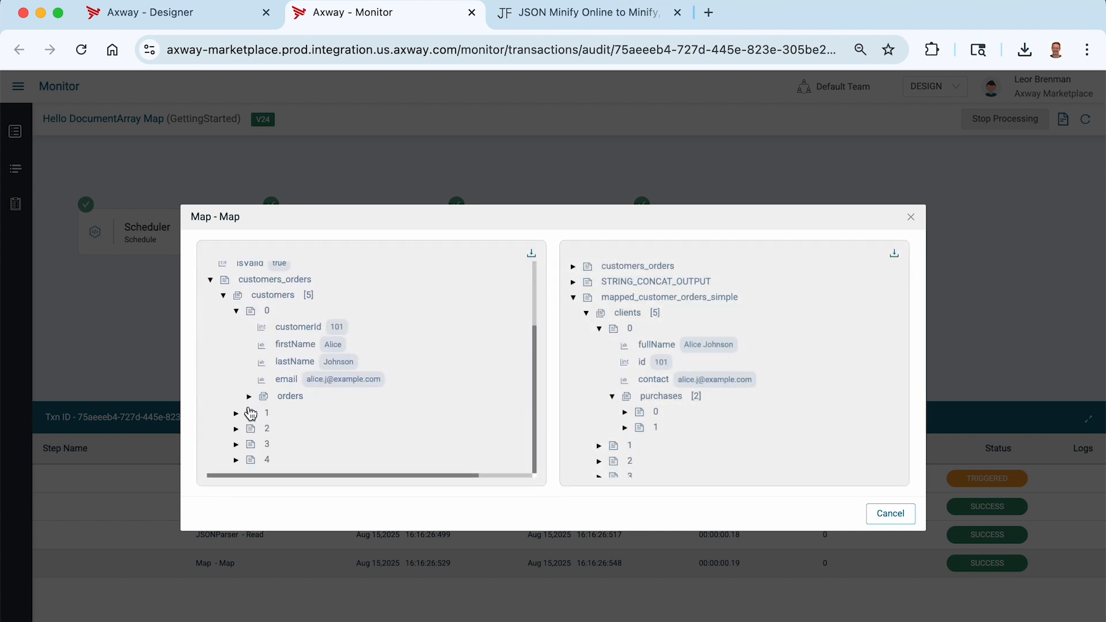
left_click(250, 401)
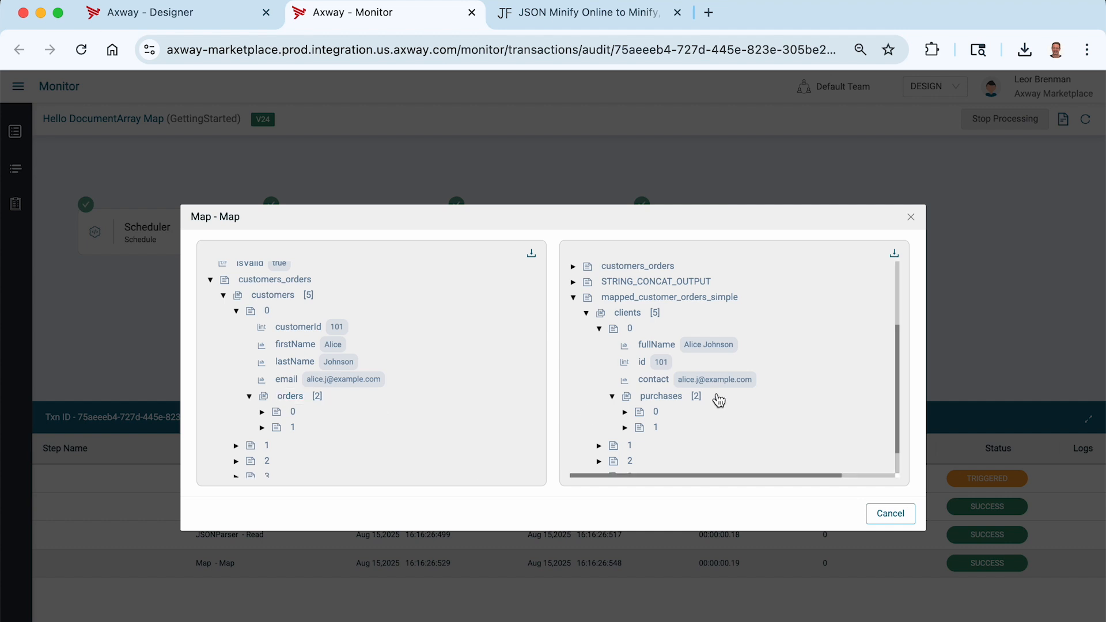
scroll(299, 406, "down", 1)
left_click(235, 464)
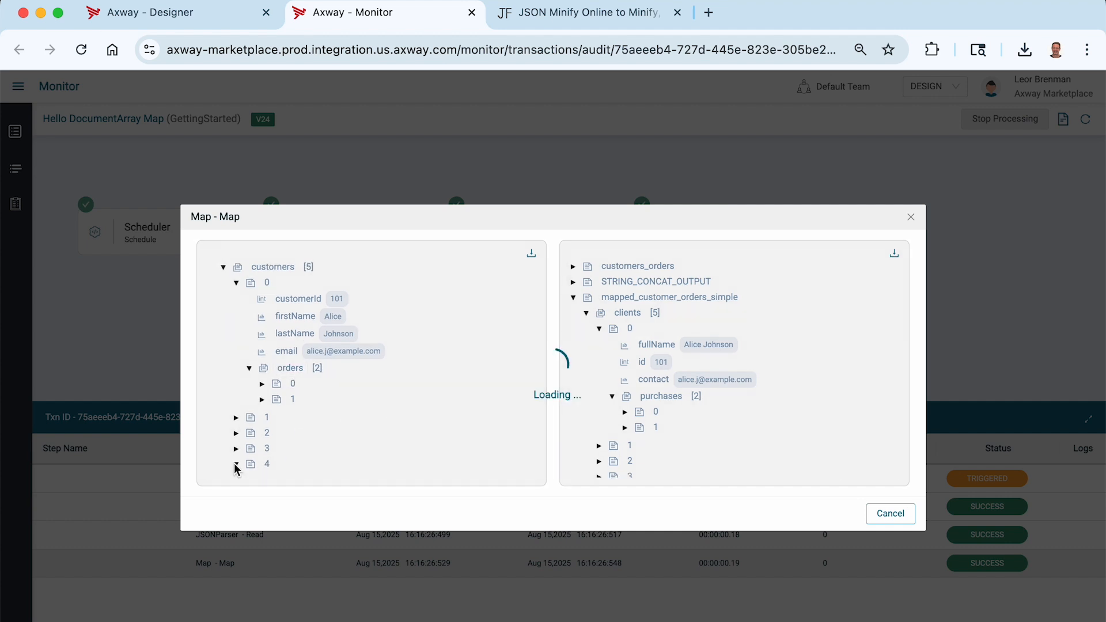
scroll(340, 430, "down", 3)
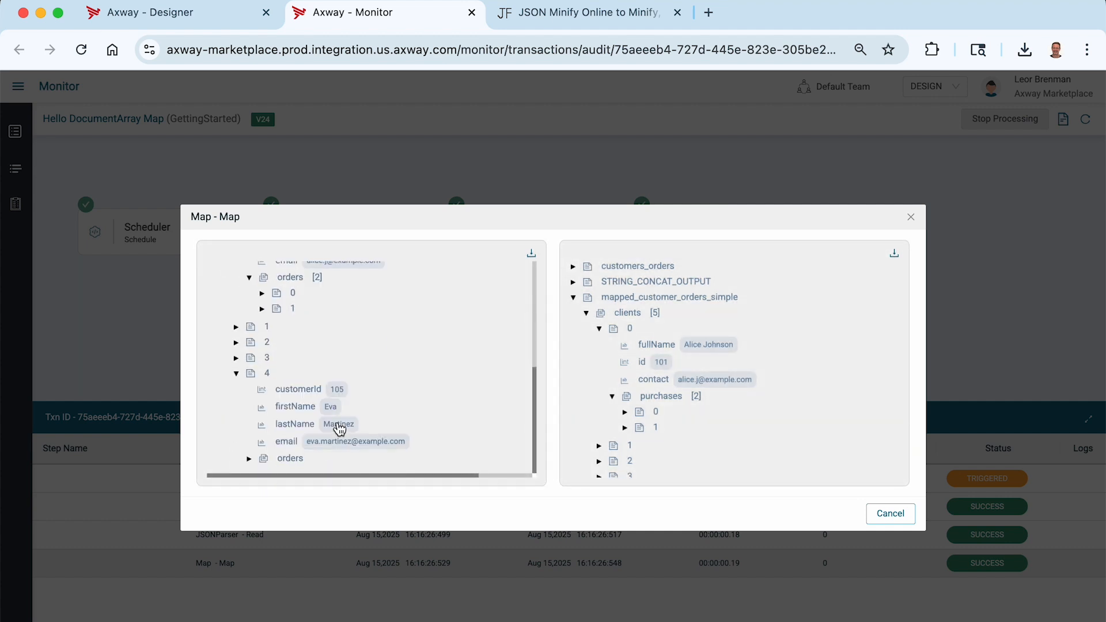
left_click(248, 459)
scroll(291, 425, "down", 1)
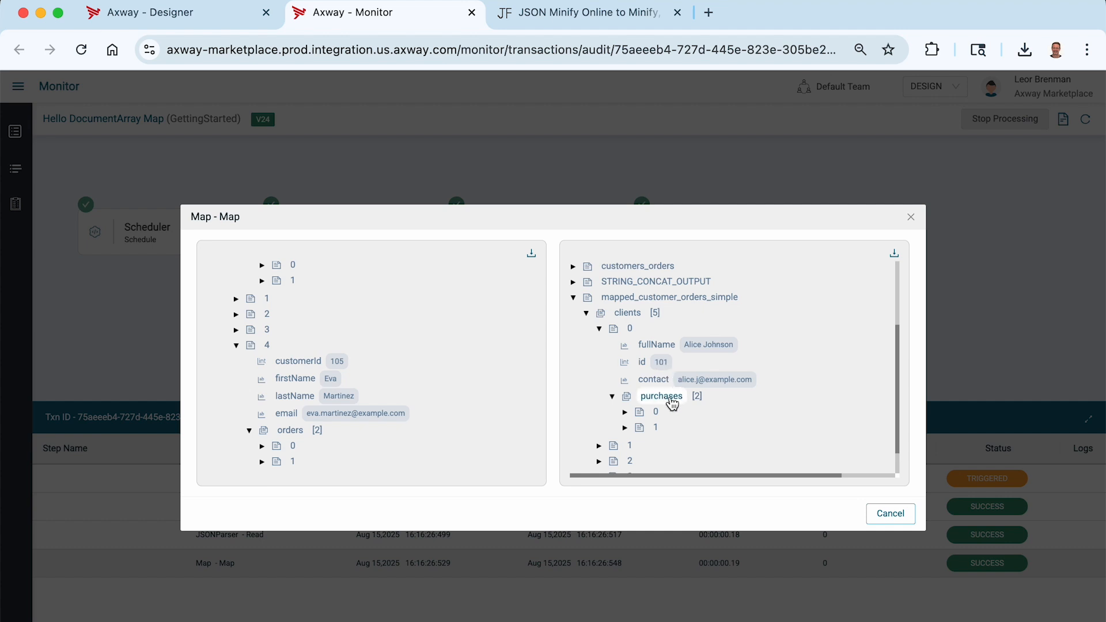
scroll(669, 401, "down", 1)
Compare client 4's first purchase with customer 4's first order: E500, 2024-08-05, 150, Processing.
left_click(599, 464)
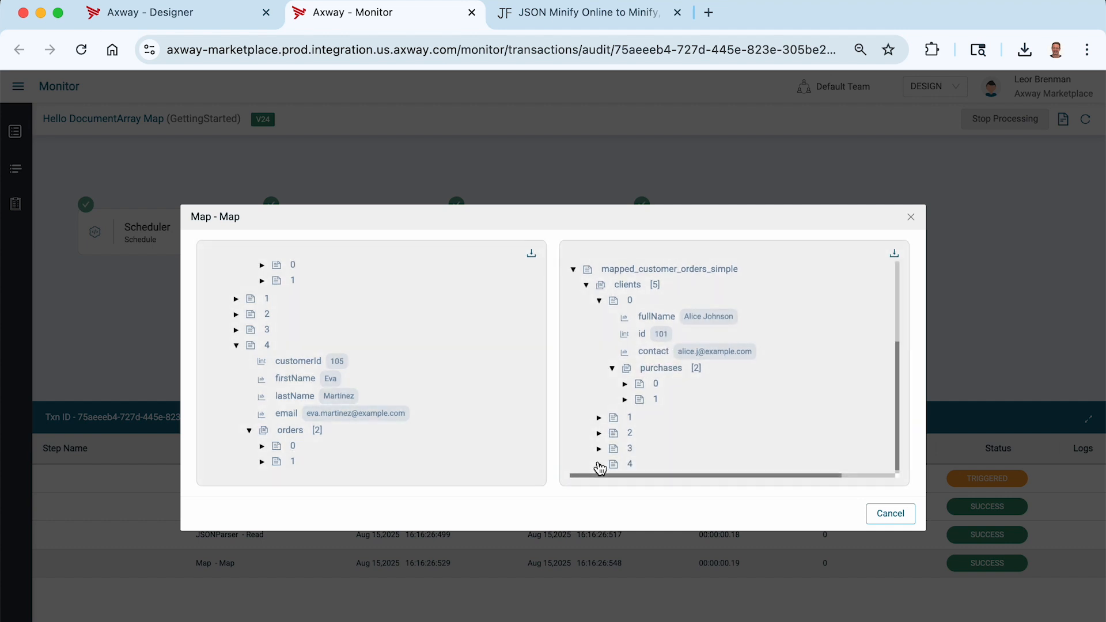
scroll(662, 447, "down", 2)
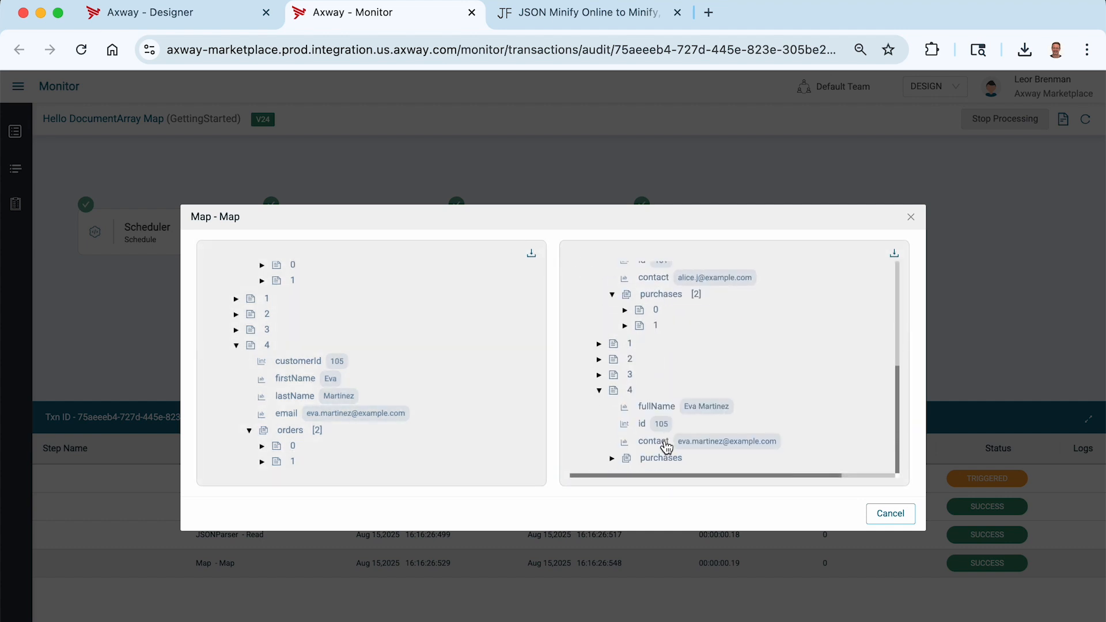
left_click(612, 461)
scroll(699, 420, "down", 1)
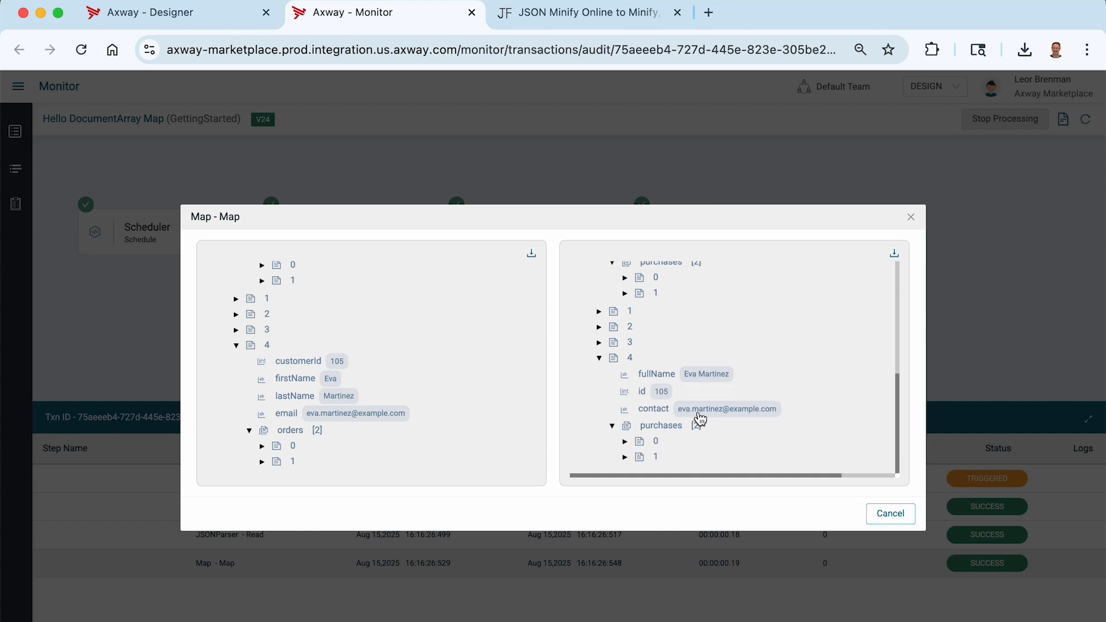
left_click(625, 442)
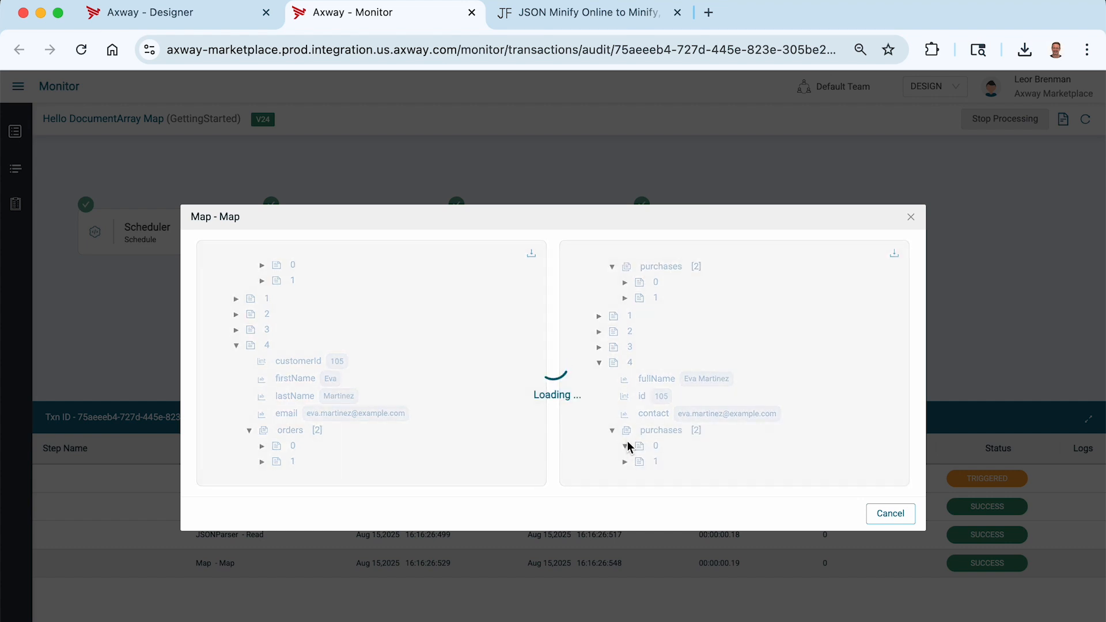
left_click(262, 442)
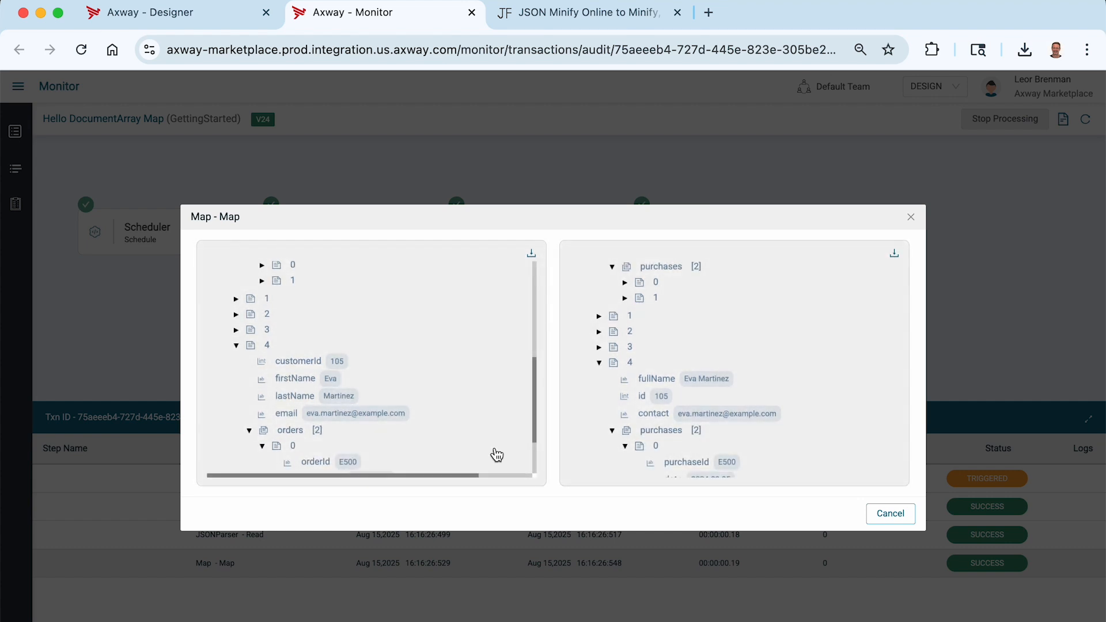
scroll(460, 441, "down", 3)
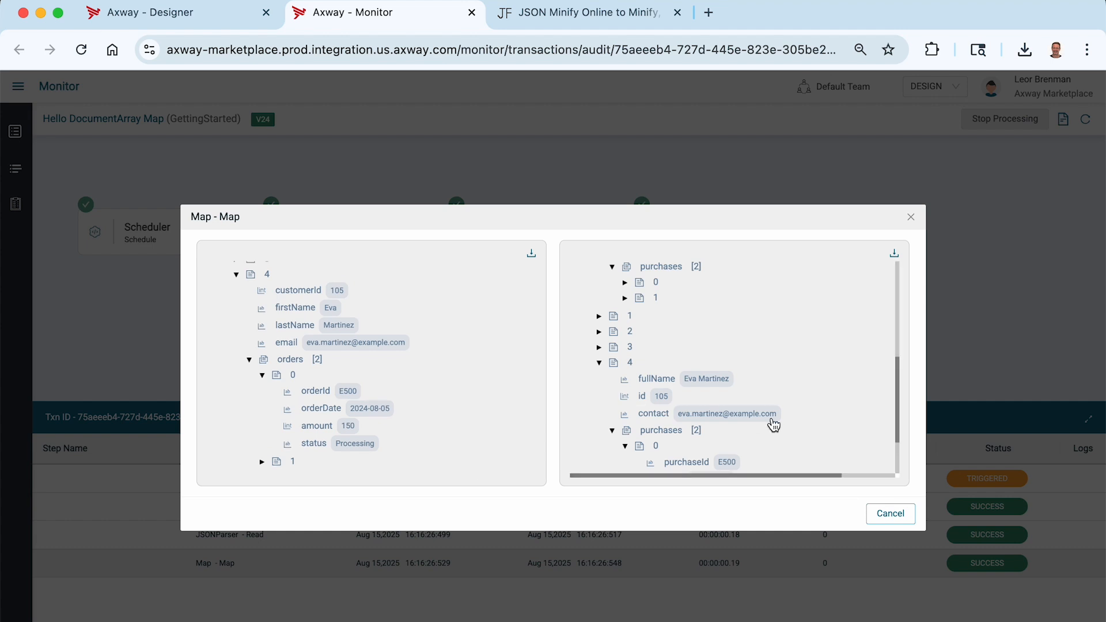
scroll(773, 424, "down", 3)
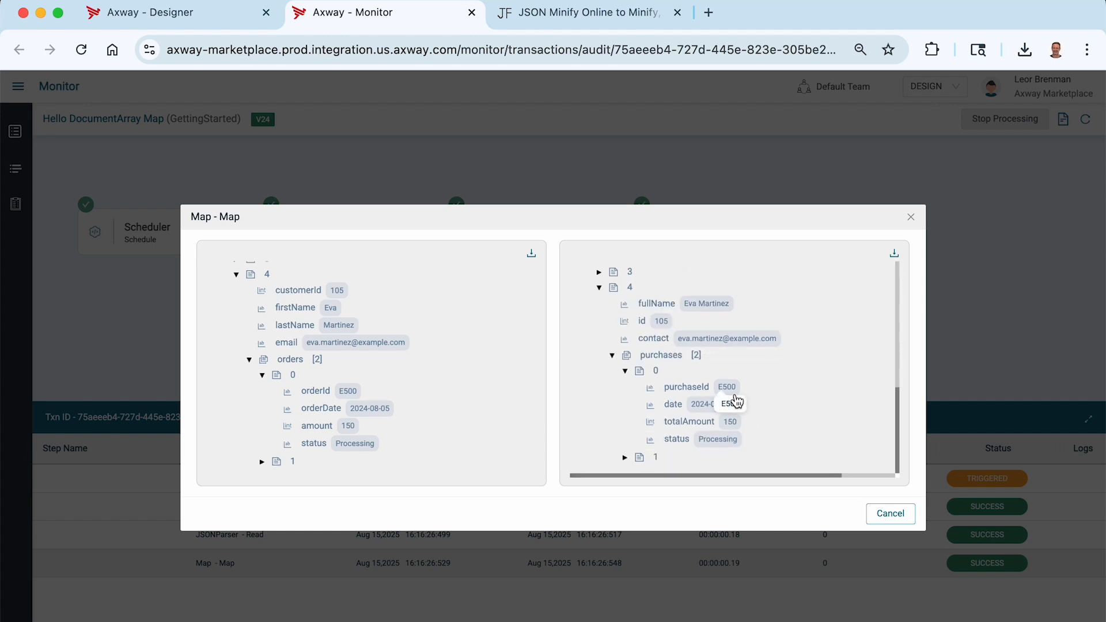